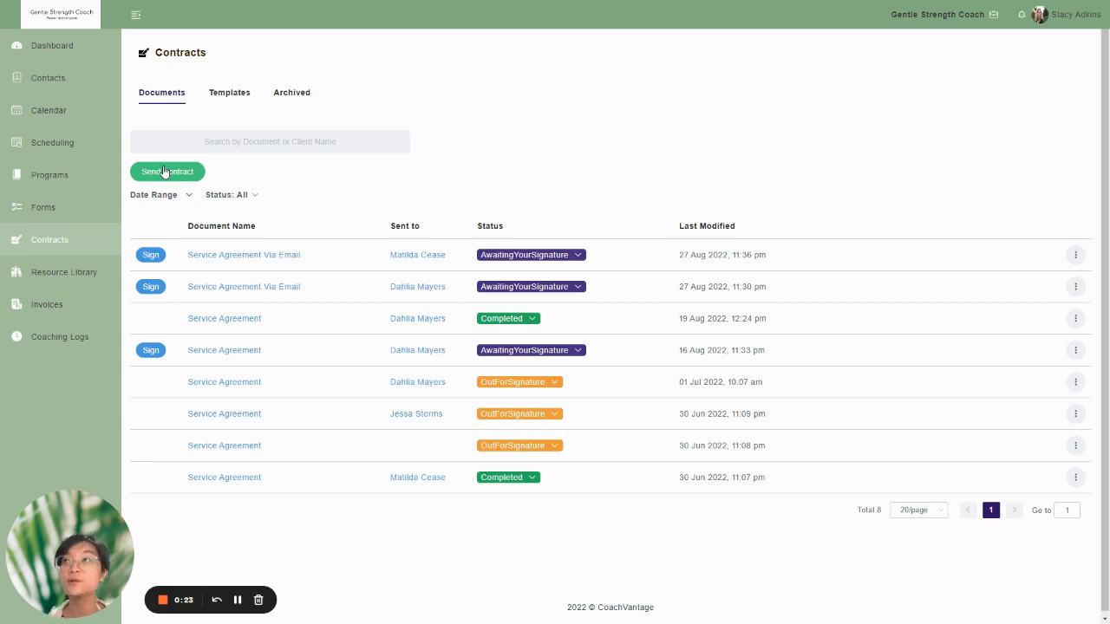
# - Open the third listed contact's record and start sending a new contract from that client's contracts
pyautogui.click(76, 90)
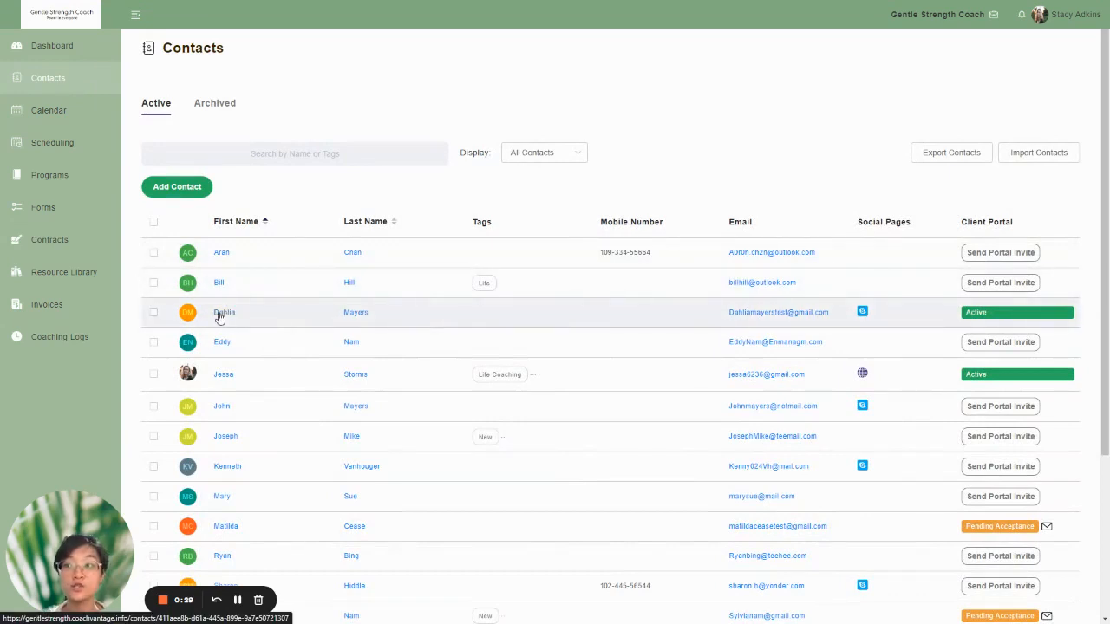
pyautogui.click(220, 315)
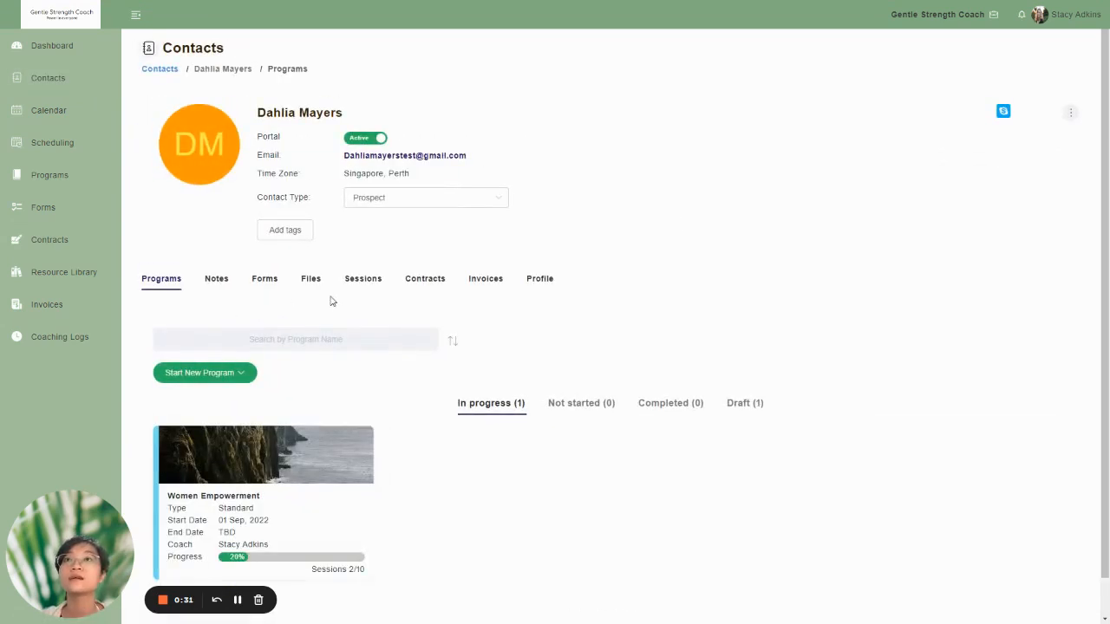
pyautogui.click(427, 278)
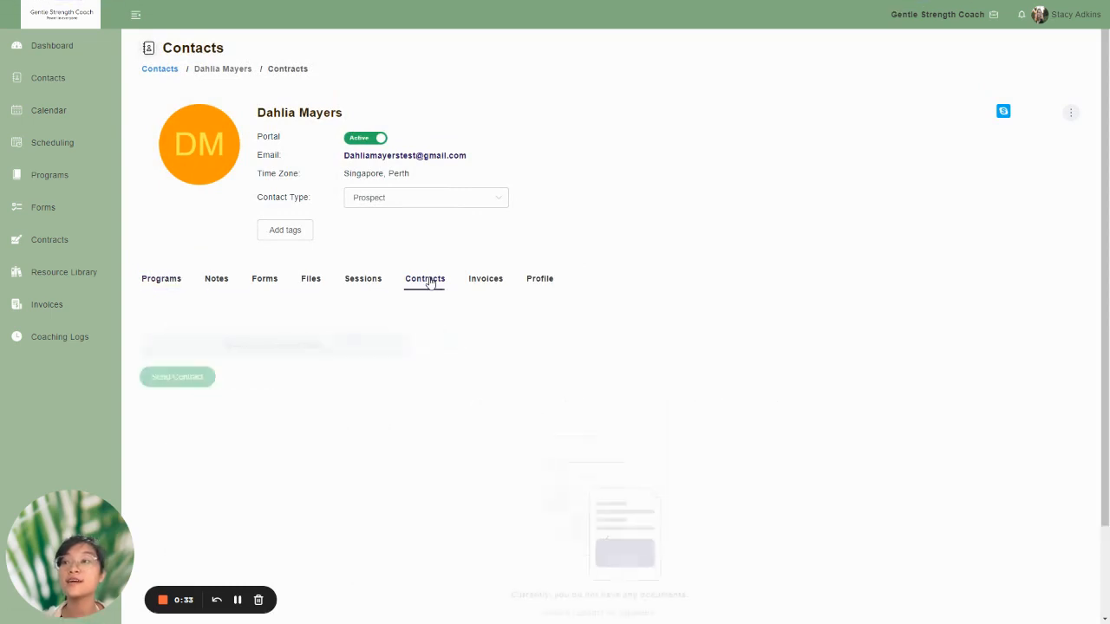
pyautogui.scroll(-1, 261, 347)
pyautogui.click(196, 322)
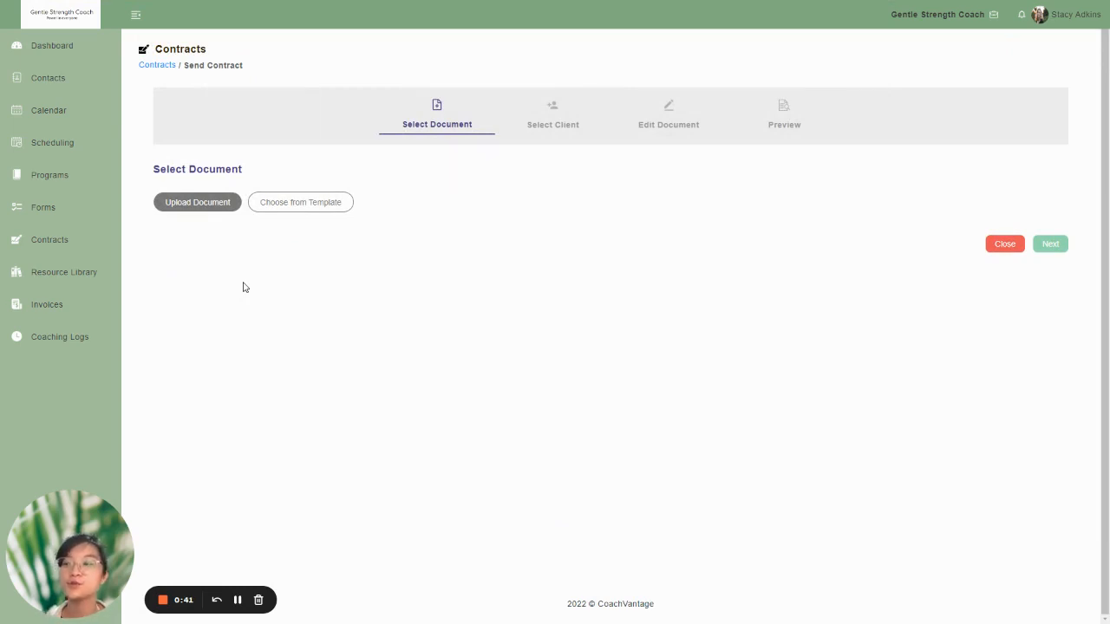
# - Check which contract templates are available as the document source, and leave without choosing one
pyautogui.click(289, 207)
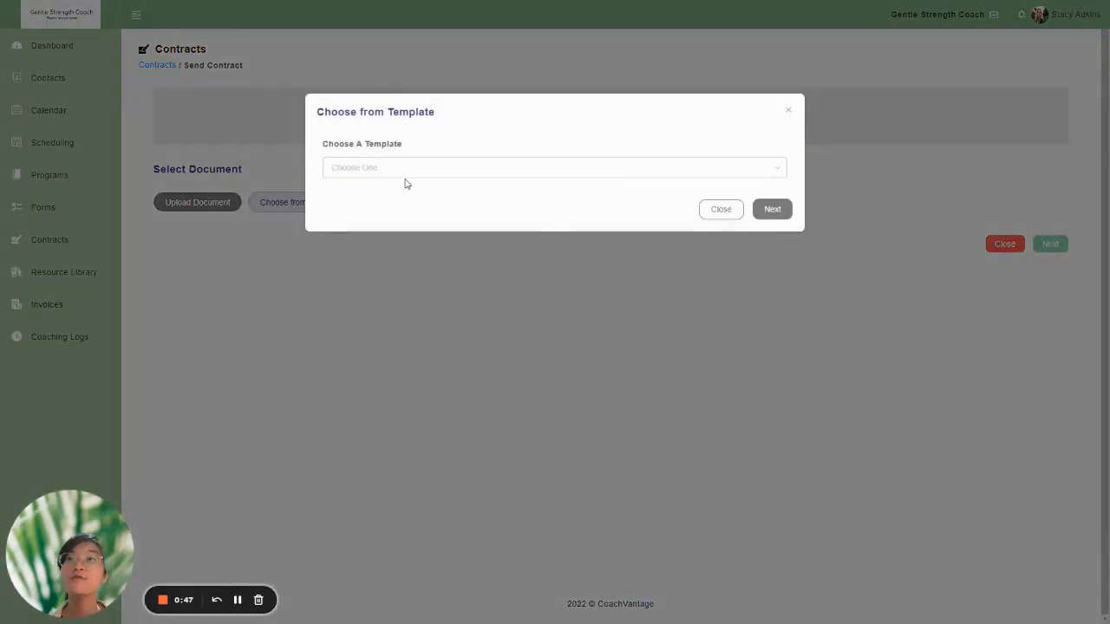
pyautogui.click(388, 176)
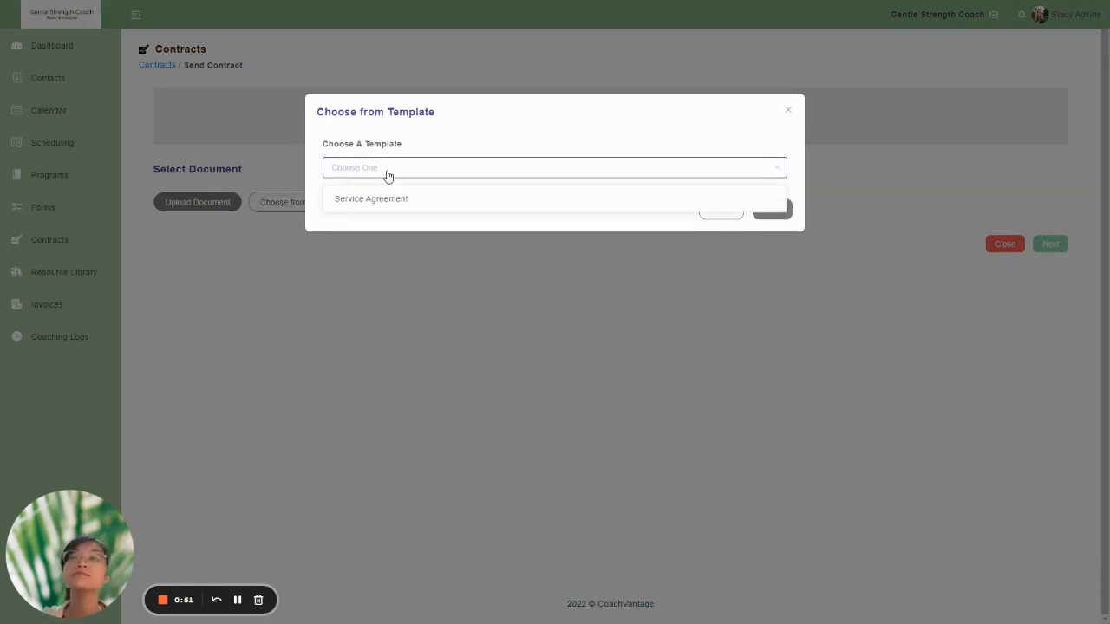
pyautogui.click(388, 175)
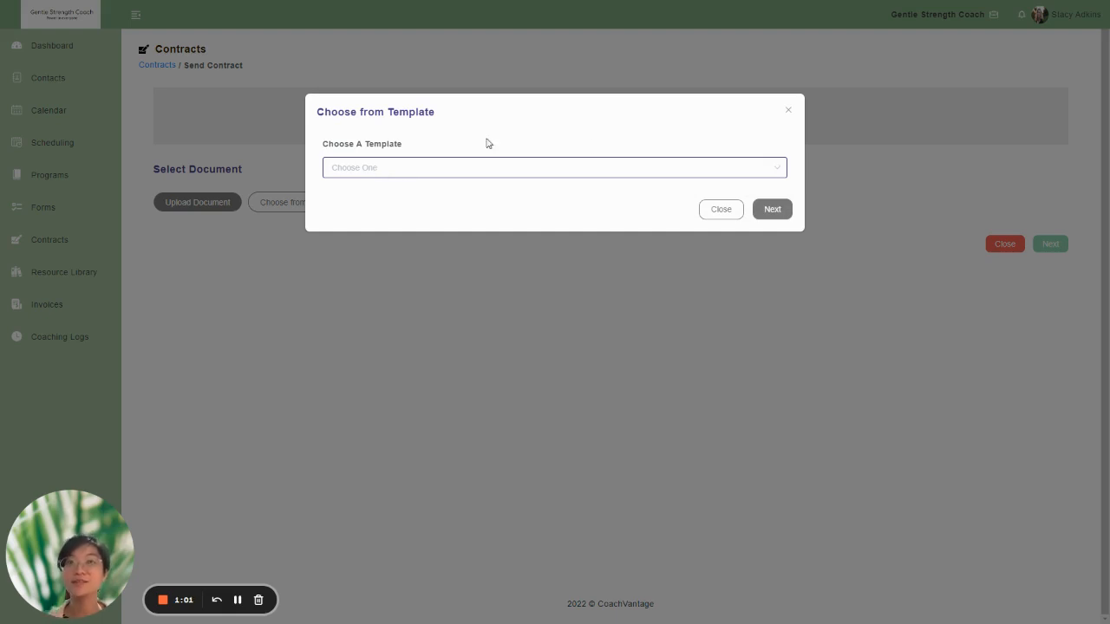
pyautogui.click(715, 214)
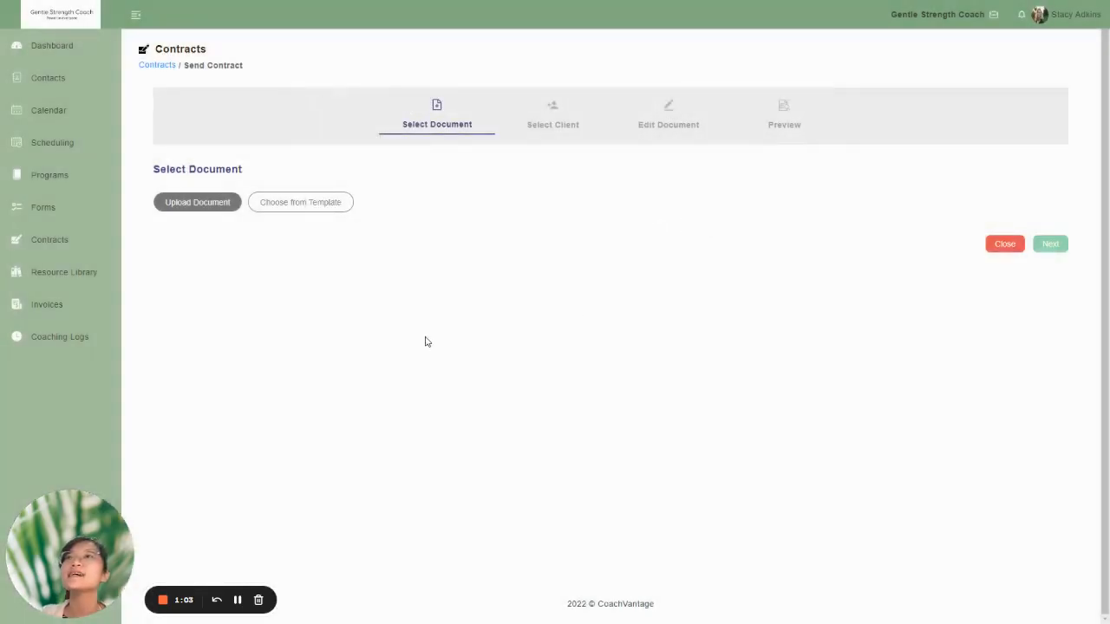
# - Check which resource library files can be used as the contract document, and leave without choosing one
pyautogui.click(223, 208)
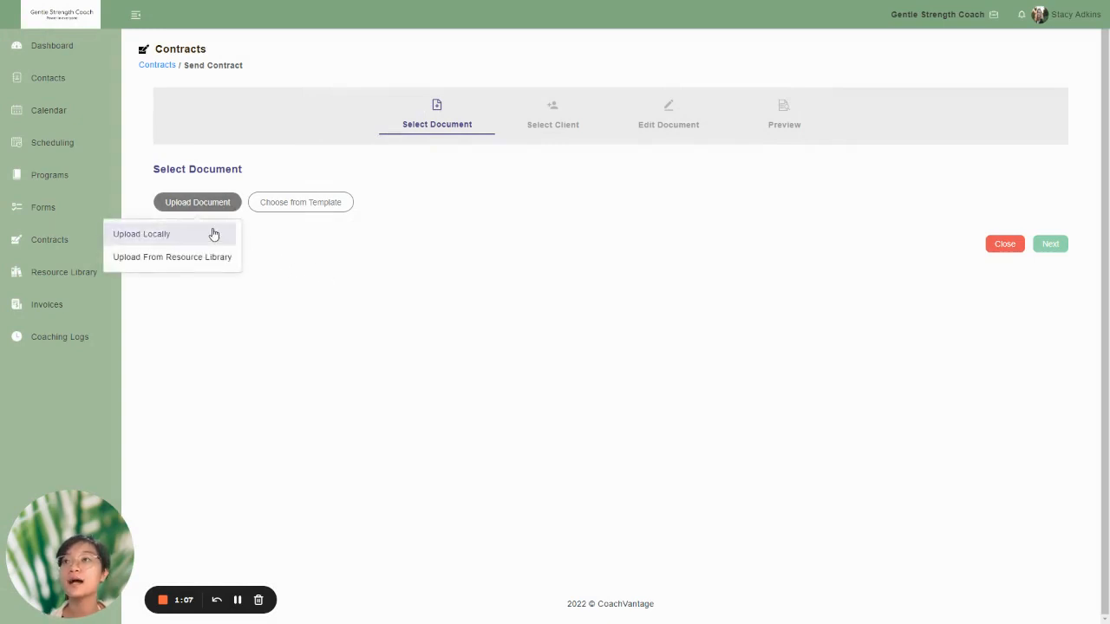
pyautogui.click(212, 258)
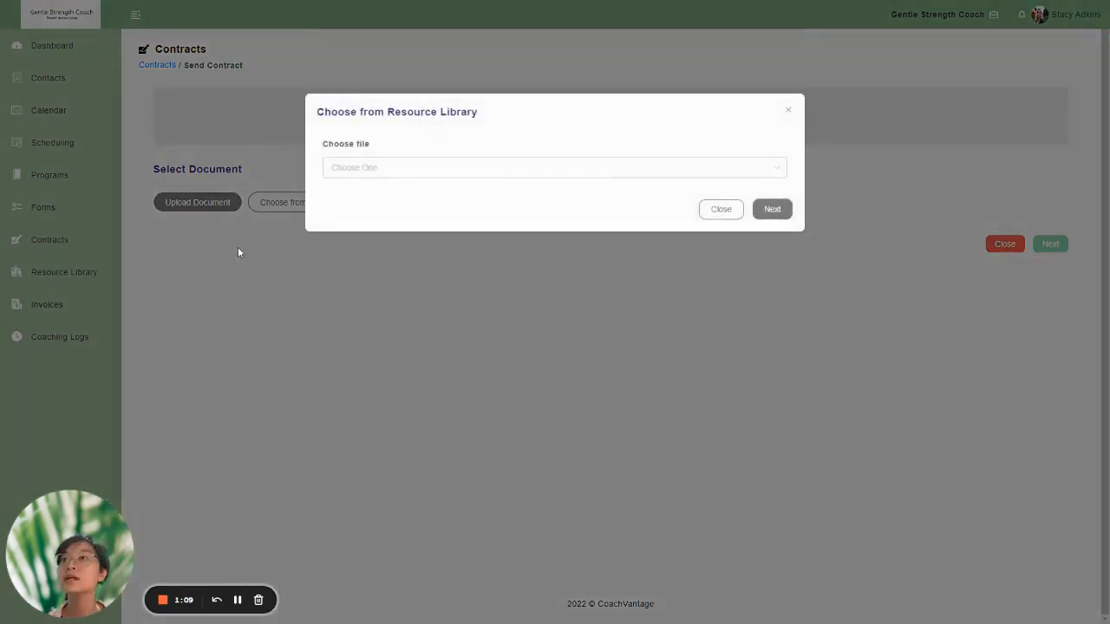
pyautogui.click(466, 167)
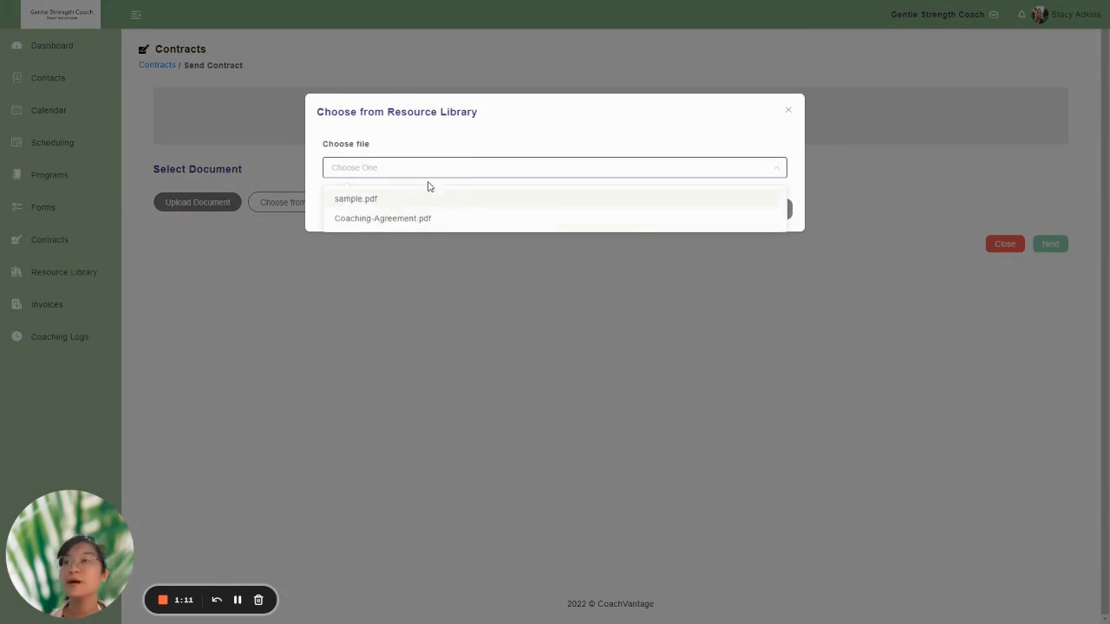
pyautogui.click(441, 173)
pyautogui.click(441, 174)
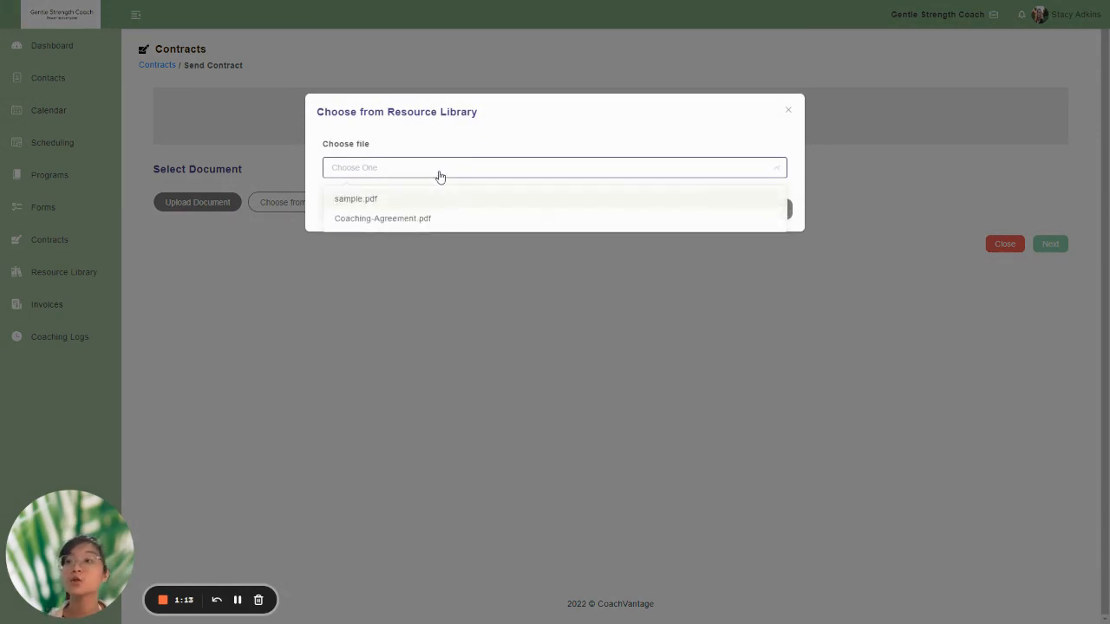
pyautogui.click(441, 173)
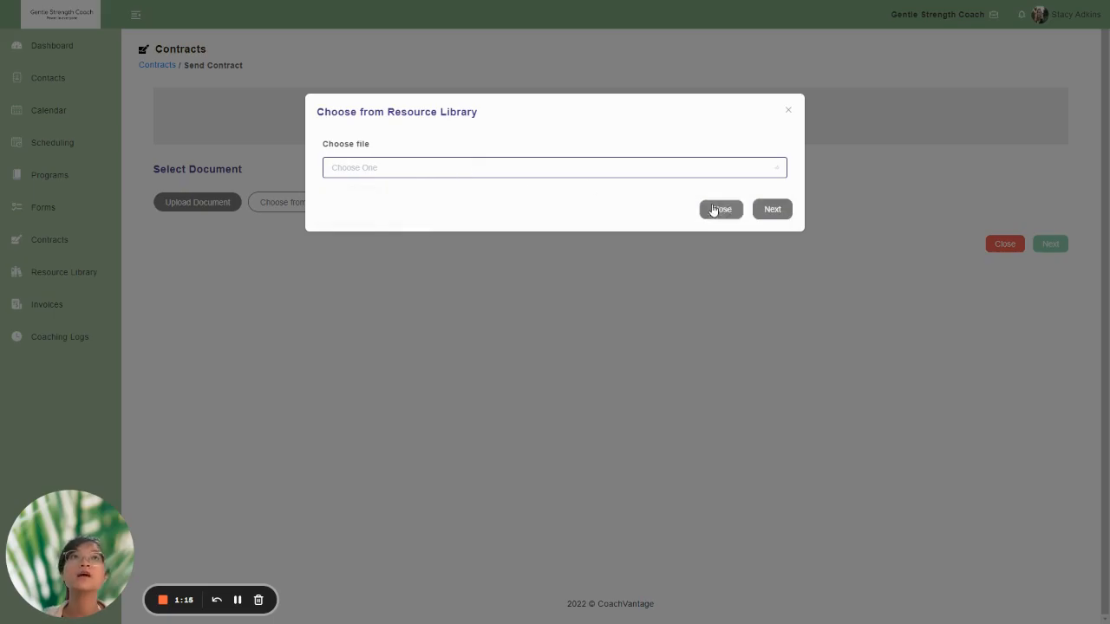
pyautogui.click(714, 210)
# - Upload the local file Coaching-Agreement.pdf as the contract document
pyautogui.click(211, 207)
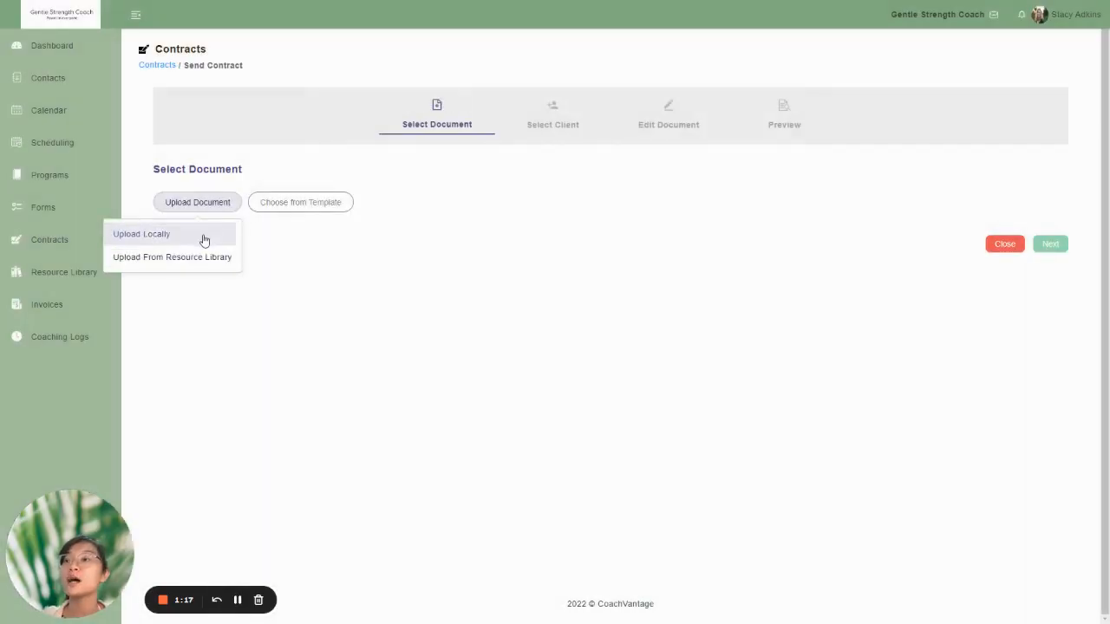
pyautogui.click(204, 238)
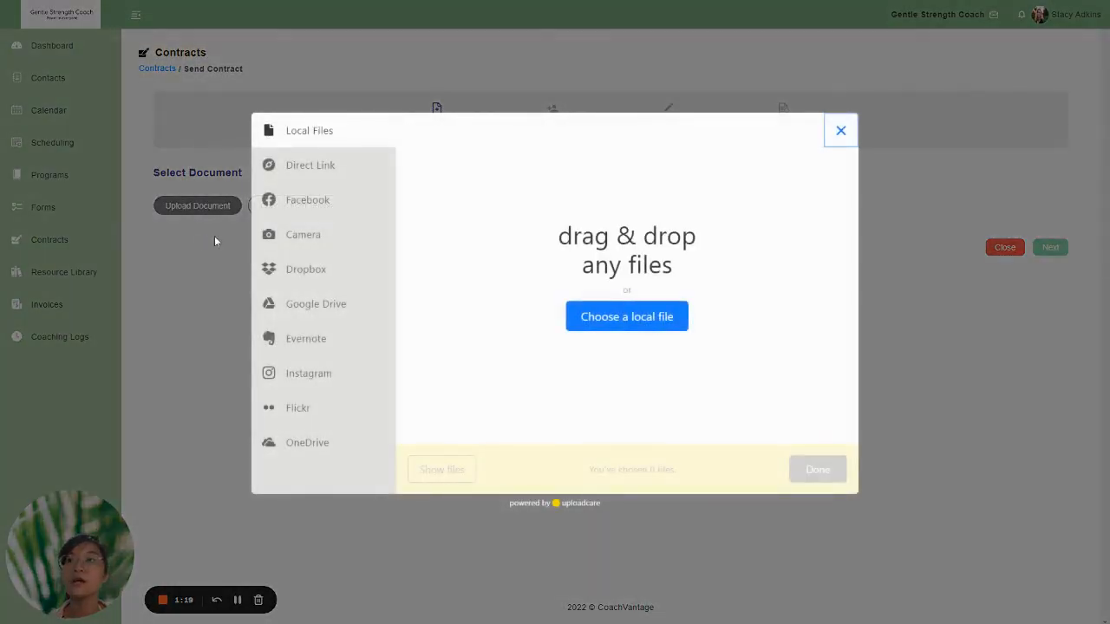
pyautogui.click(644, 319)
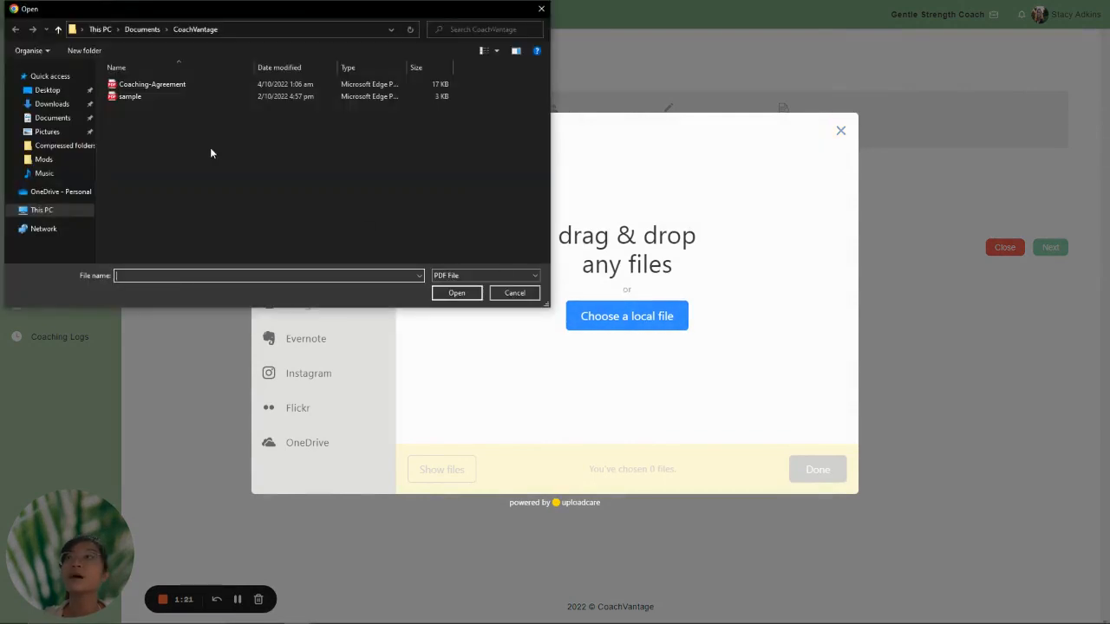
pyautogui.doubleClick(203, 84)
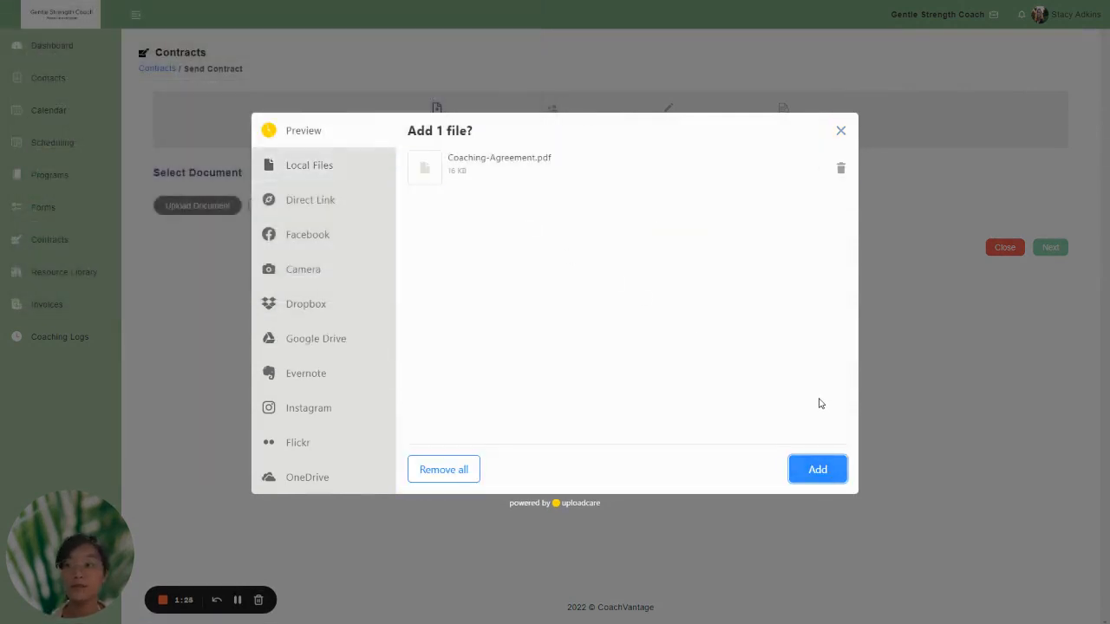
pyautogui.click(818, 469)
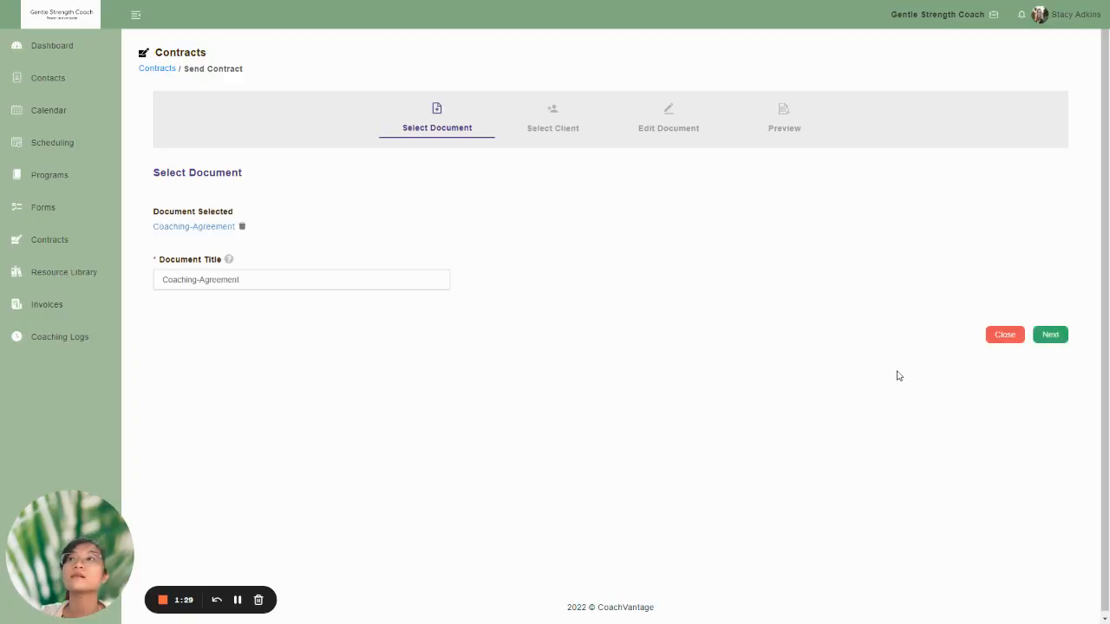
# - Retitle the document "Coaching Agreement" followed by the client's first name, and continue to client selection
pyautogui.click(192, 280)
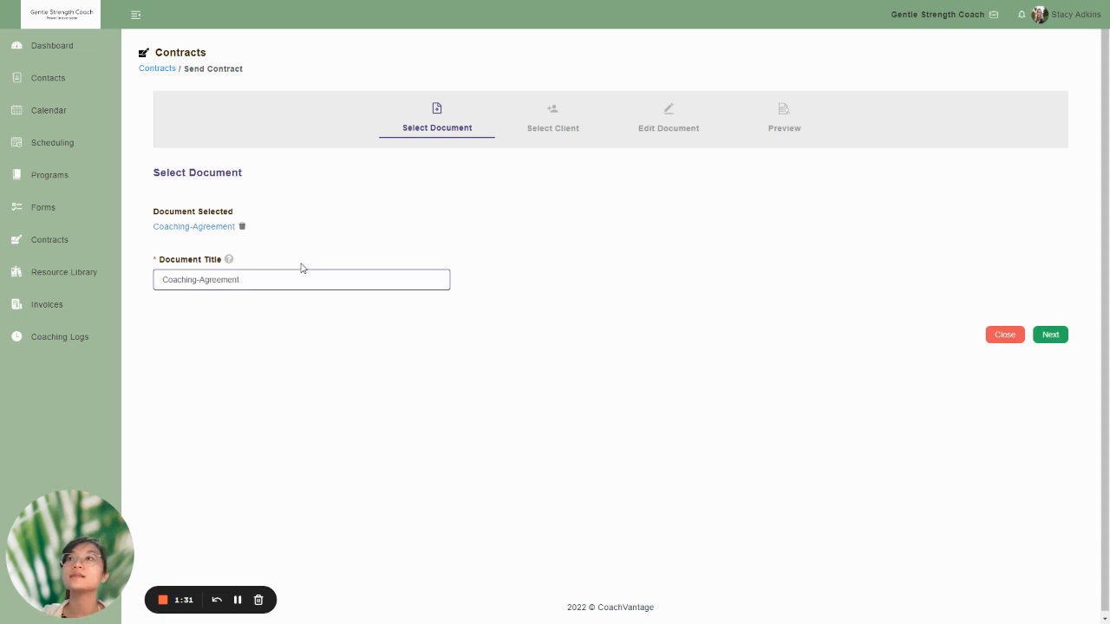
pyautogui.press('BackSpace')
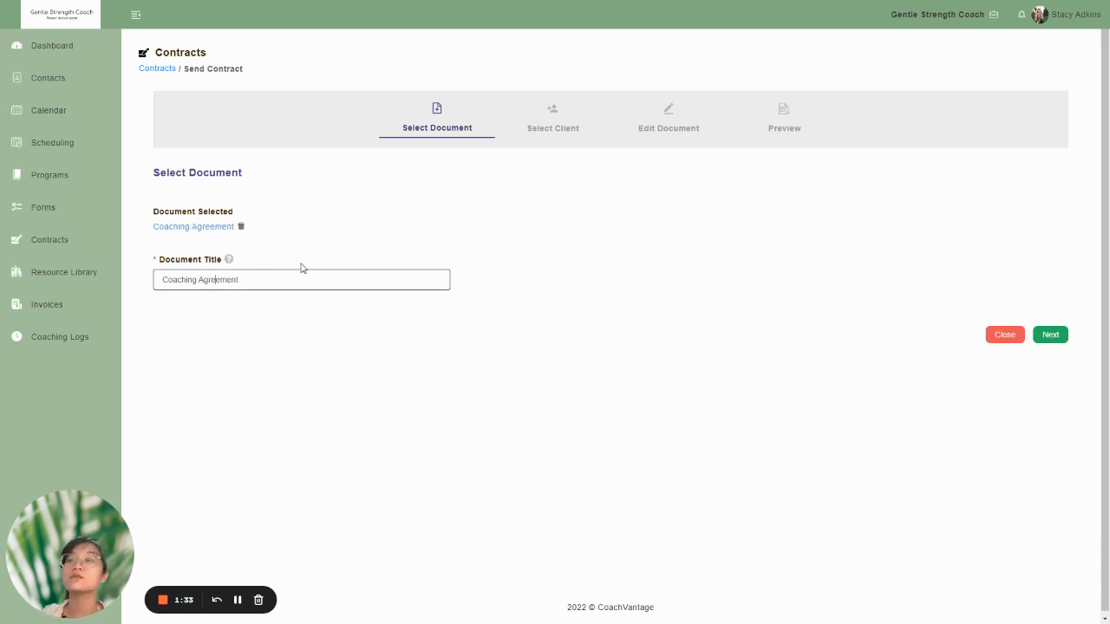
pyautogui.write('Dah')
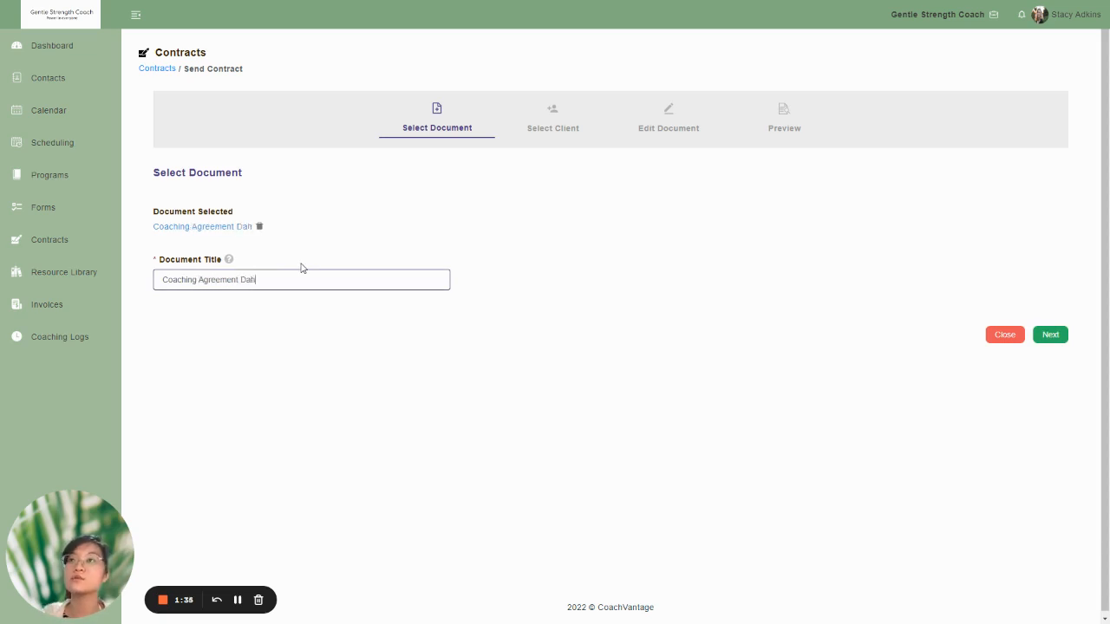
pyautogui.write('lia')
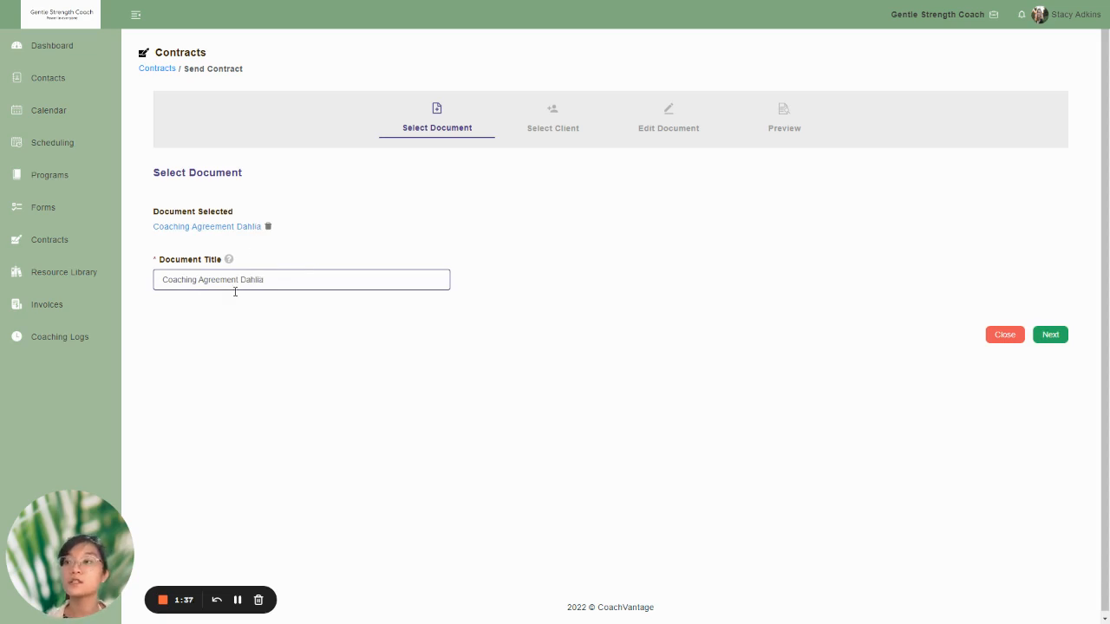
pyautogui.click(1051, 334)
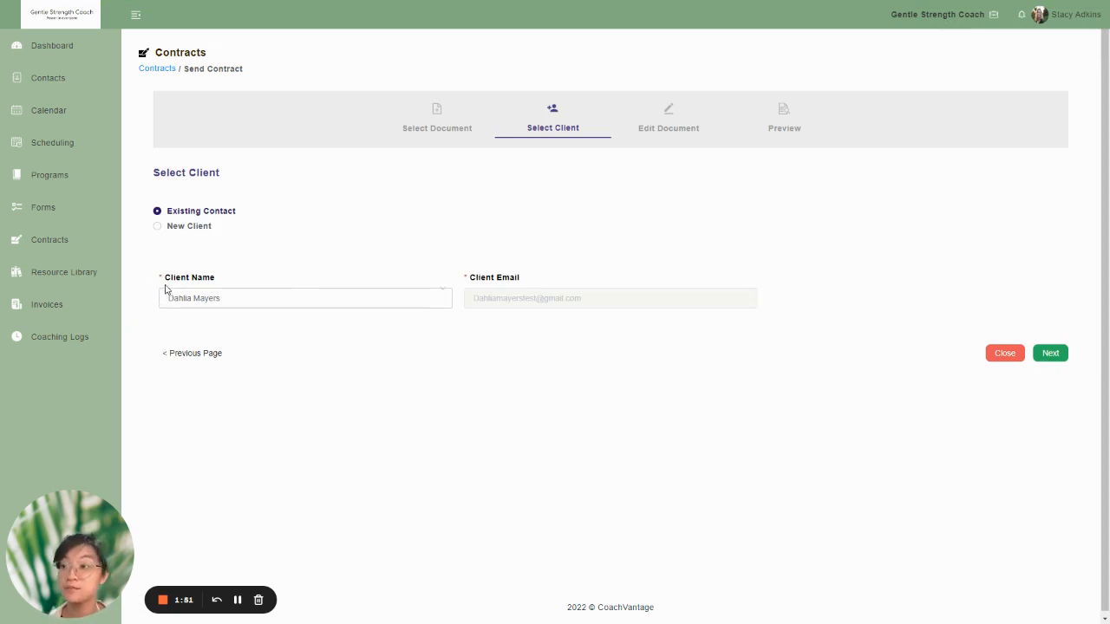
# - Look through the existing contacts offered as client and the fields required for a new client
pyautogui.click(285, 306)
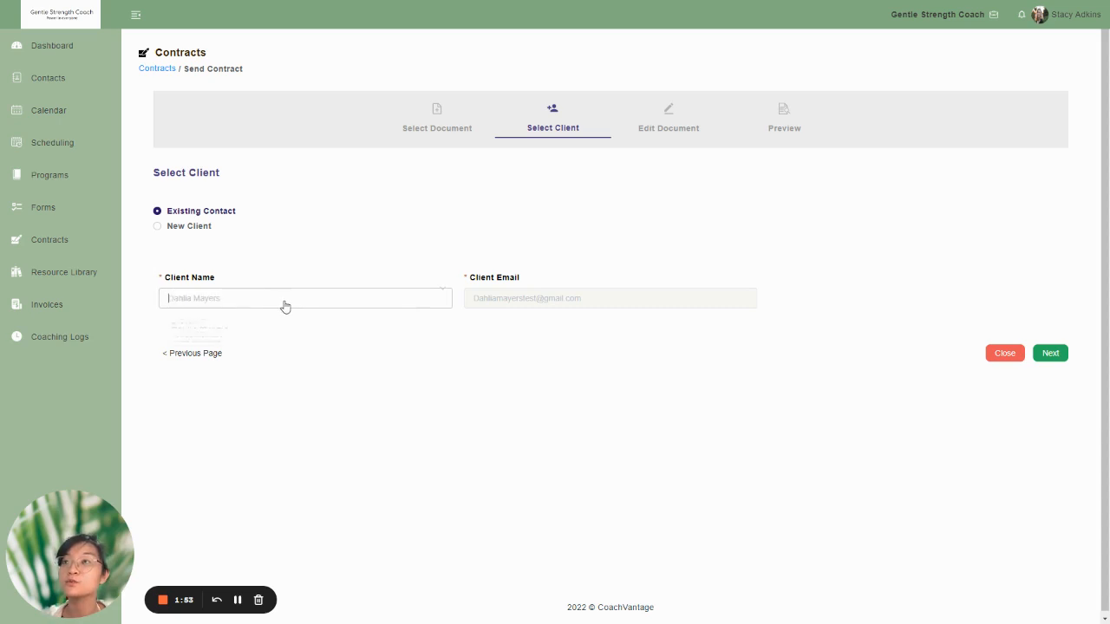
pyautogui.click(284, 305)
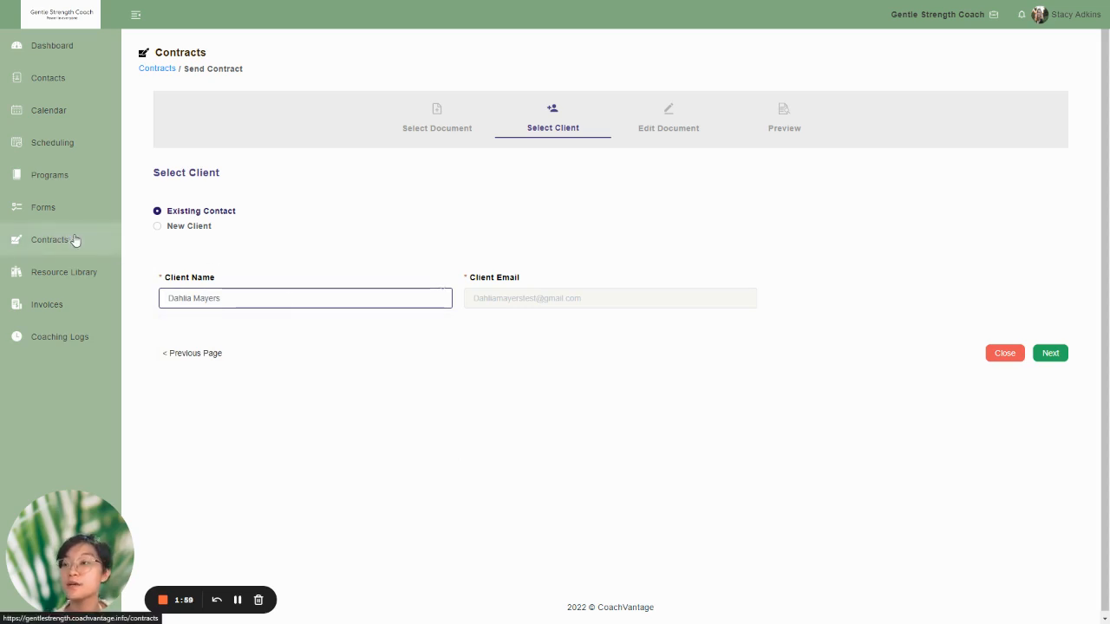
pyautogui.click(248, 304)
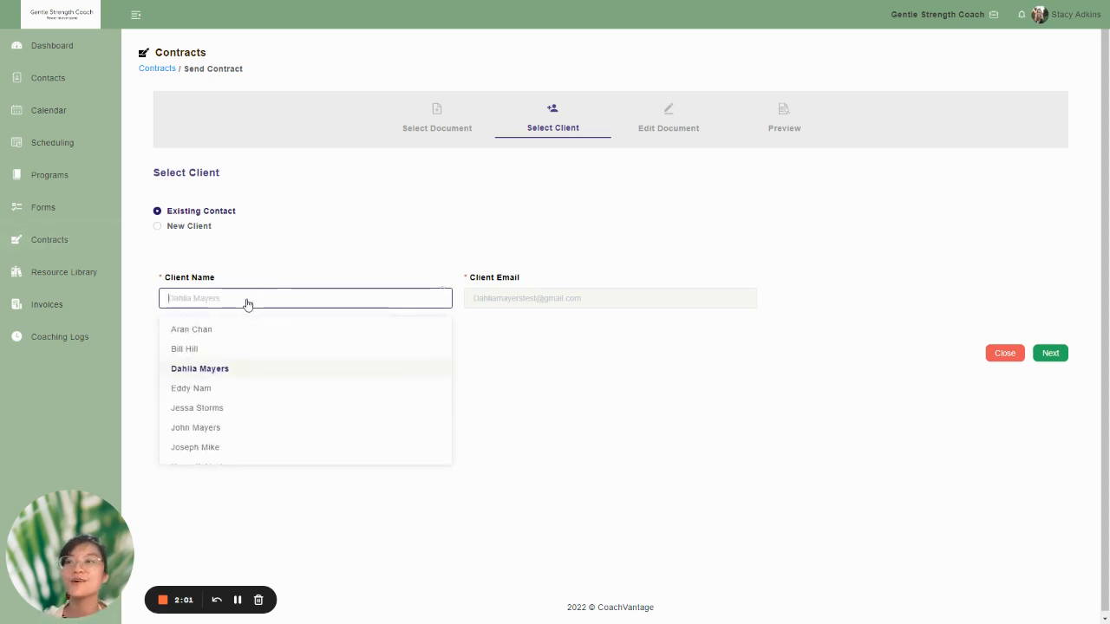
pyautogui.click(247, 305)
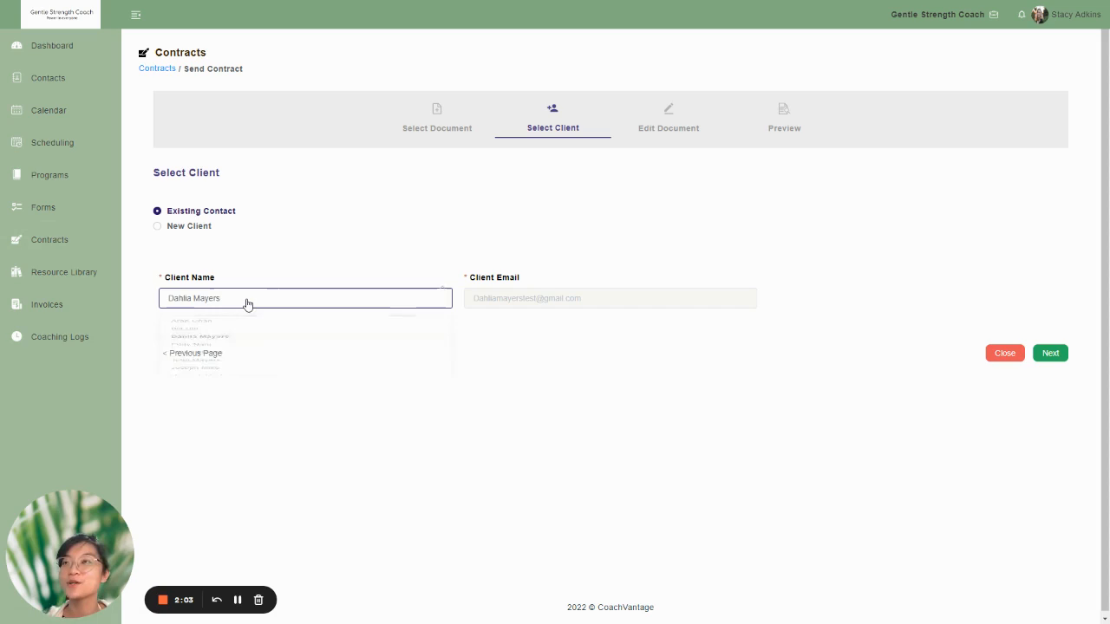
pyautogui.click(157, 228)
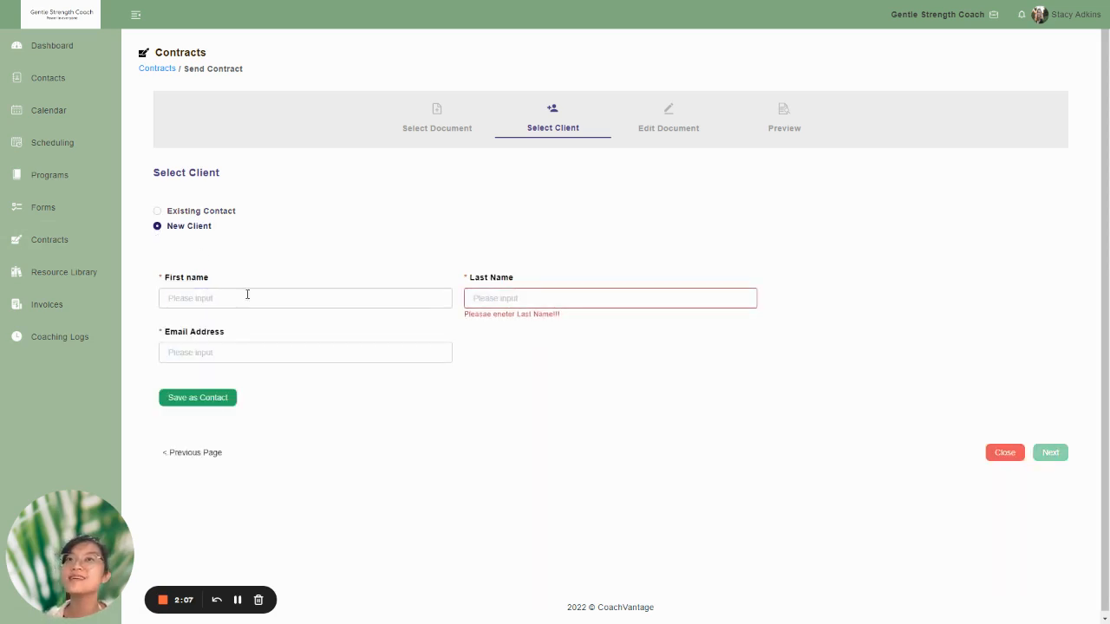
# - Set the recipient to the same existing contact the contract was started for, and continue to document editing
pyautogui.click(157, 211)
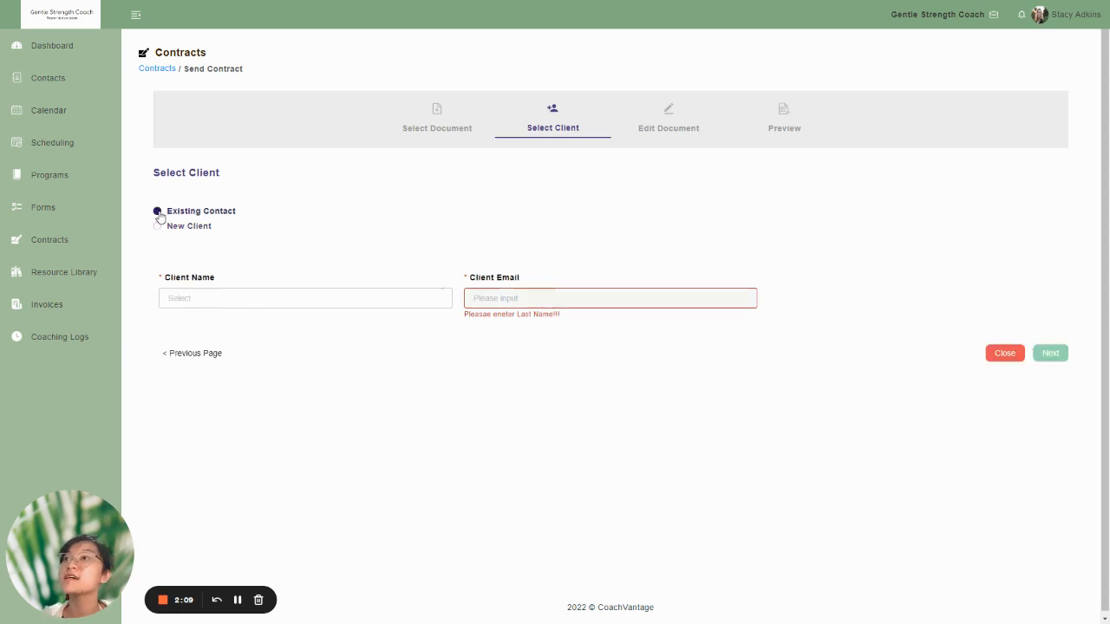
pyautogui.click(273, 302)
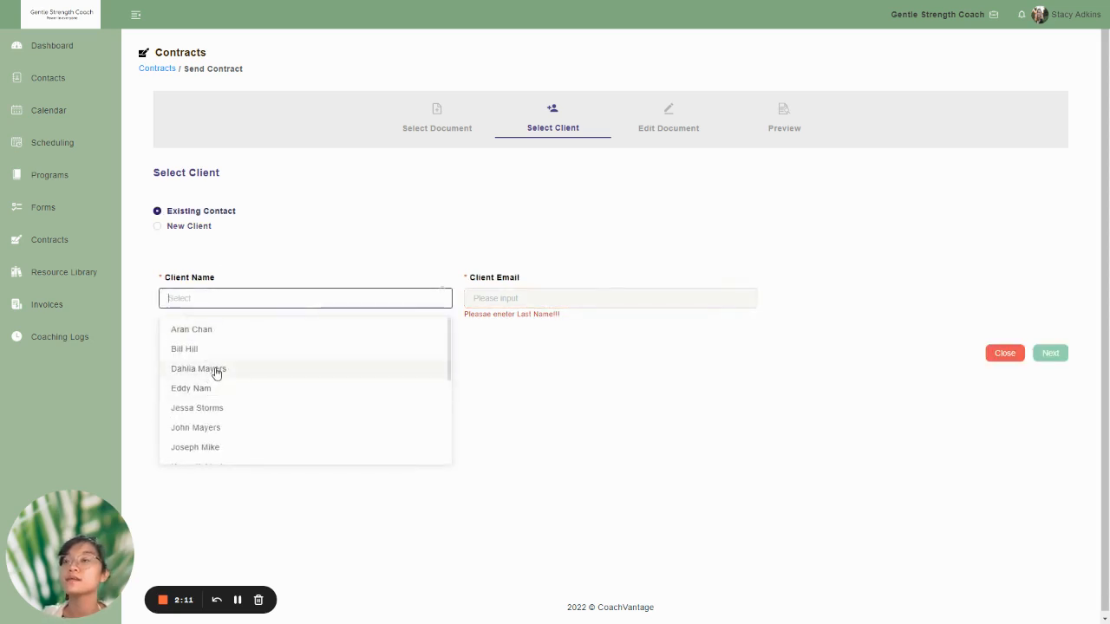
pyautogui.click(216, 370)
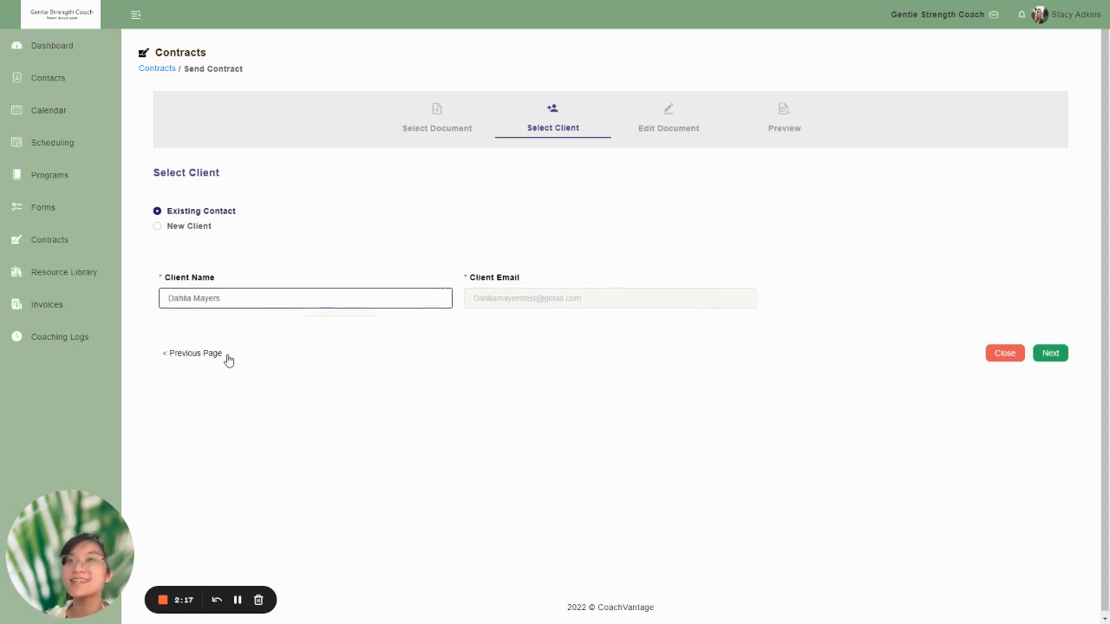
pyautogui.click(1050, 354)
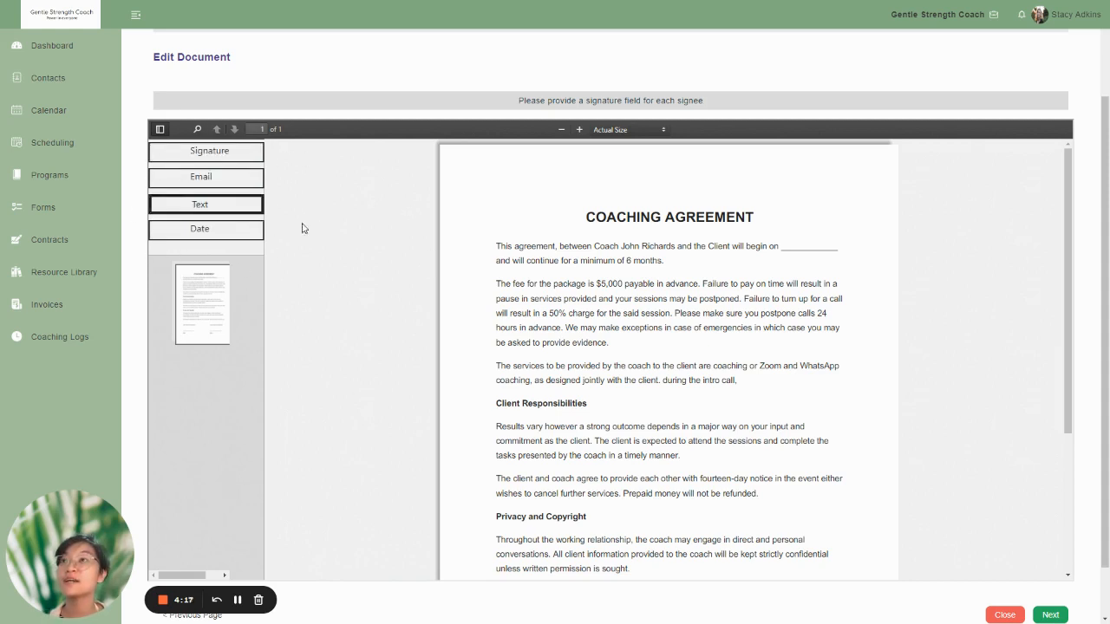
# - Place a required signature field assigned to the client on the line under Client Name and Signature
pyautogui.scroll(-3, 586, 392)
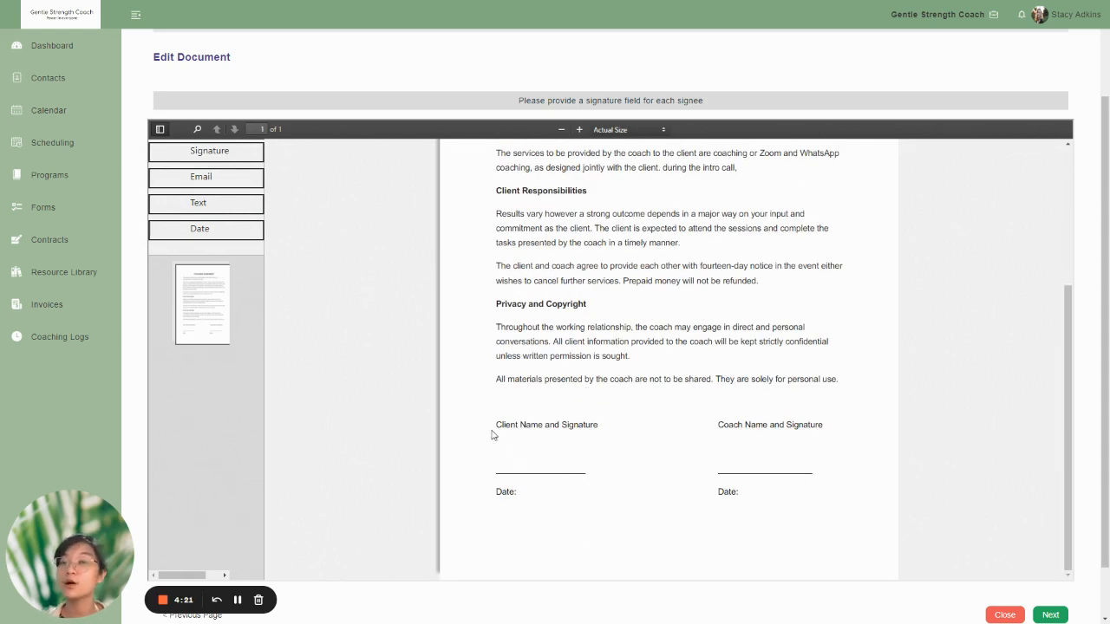
pyautogui.moveTo(208, 152)
pyautogui.mouseDown()
pyautogui.moveTo(526, 391)
pyautogui.moveTo(525, 461)
pyautogui.mouseUp()
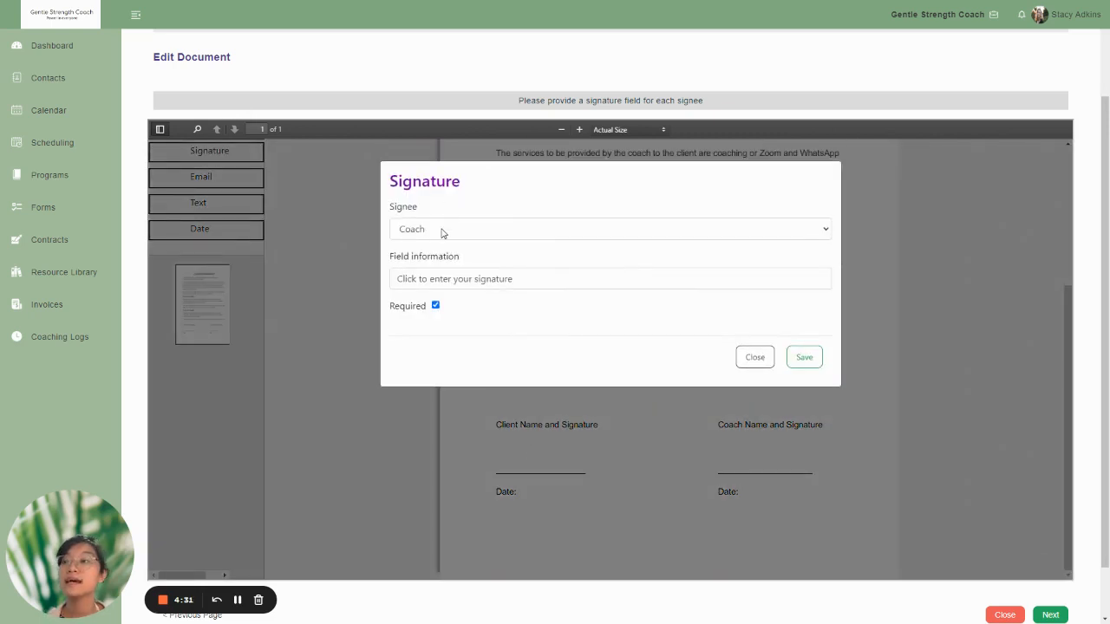
pyautogui.click(440, 230)
pyautogui.click(436, 258)
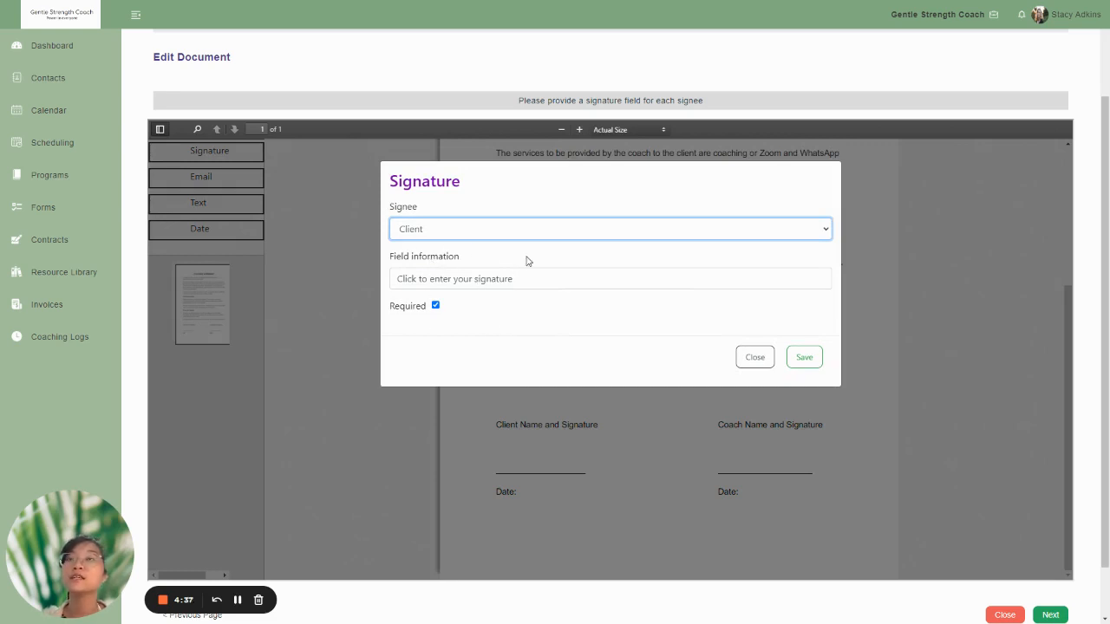
pyautogui.click(438, 307)
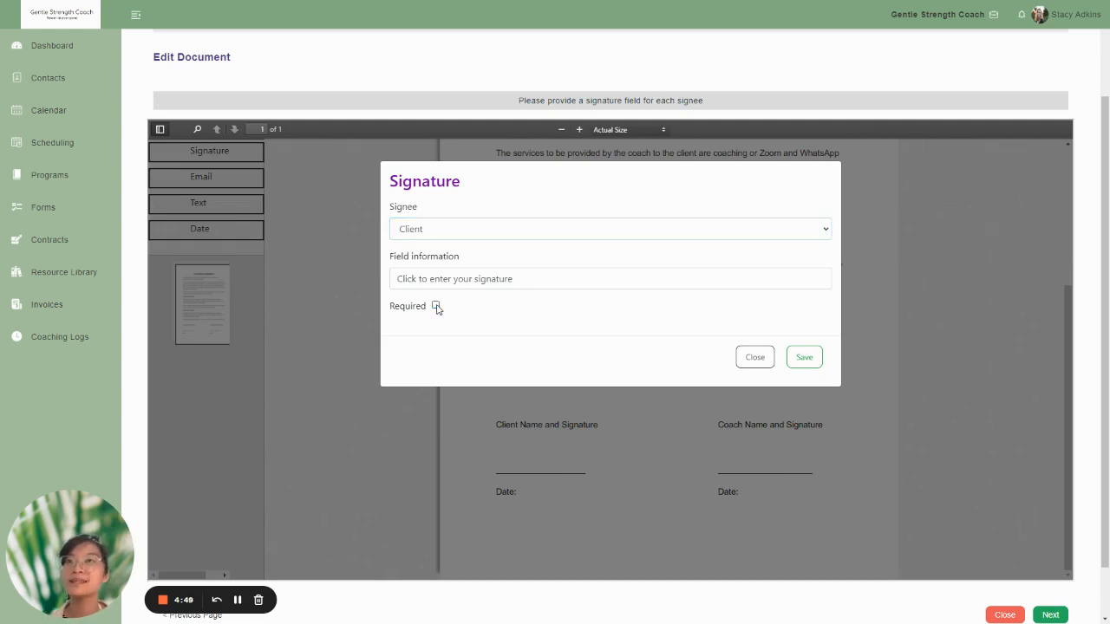
pyautogui.click(437, 307)
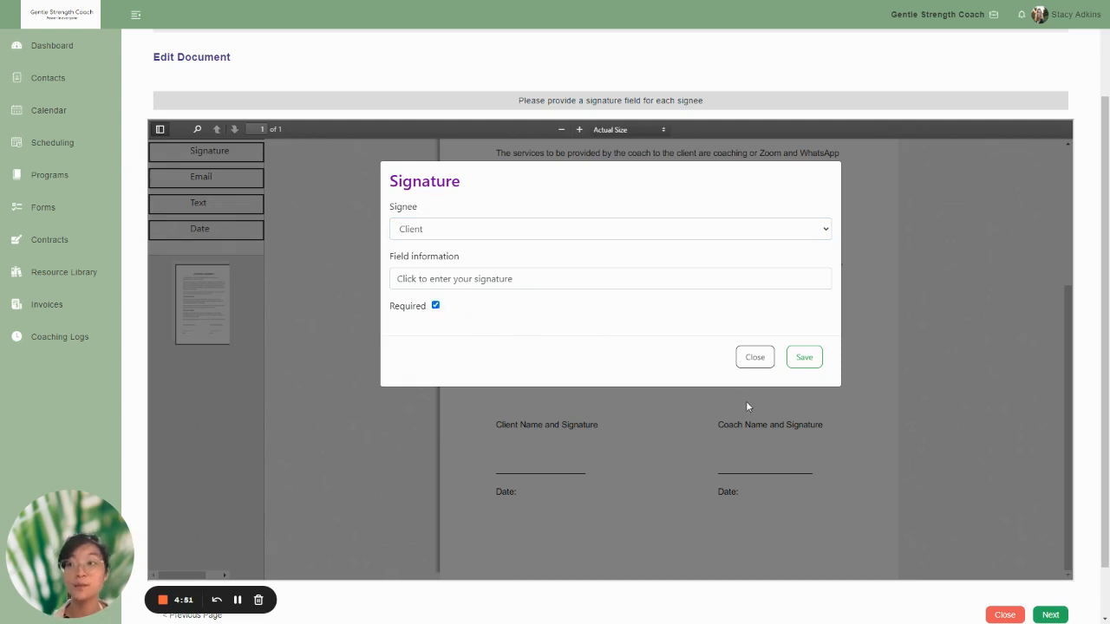
pyautogui.click(805, 359)
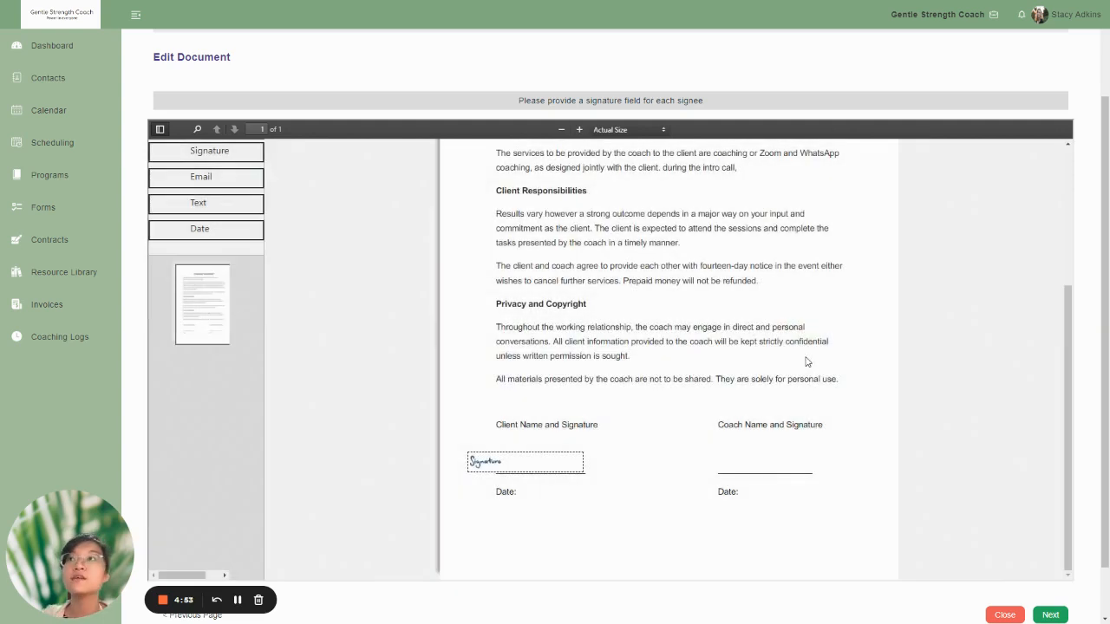
# - Add a required text field for the client just above the client's signature field, with the field information "Enter Name"
pyautogui.moveTo(201, 206)
pyautogui.mouseDown()
pyautogui.moveTo(490, 334)
pyautogui.moveTo(522, 450)
pyautogui.mouseUp()
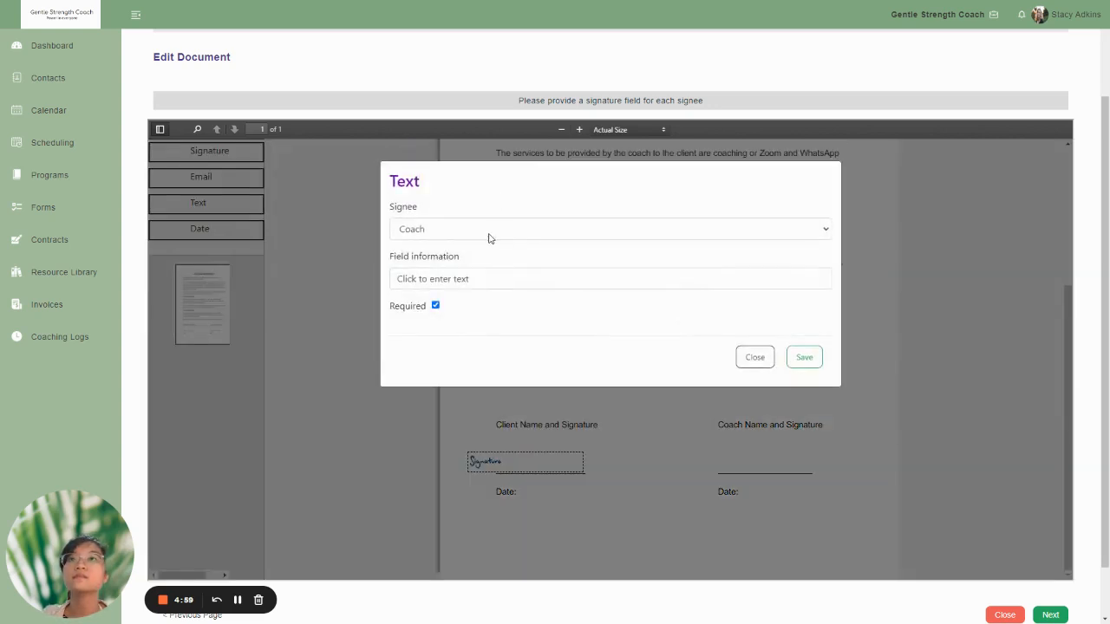
pyautogui.click(490, 232)
pyautogui.click(479, 259)
pyautogui.click(481, 285)
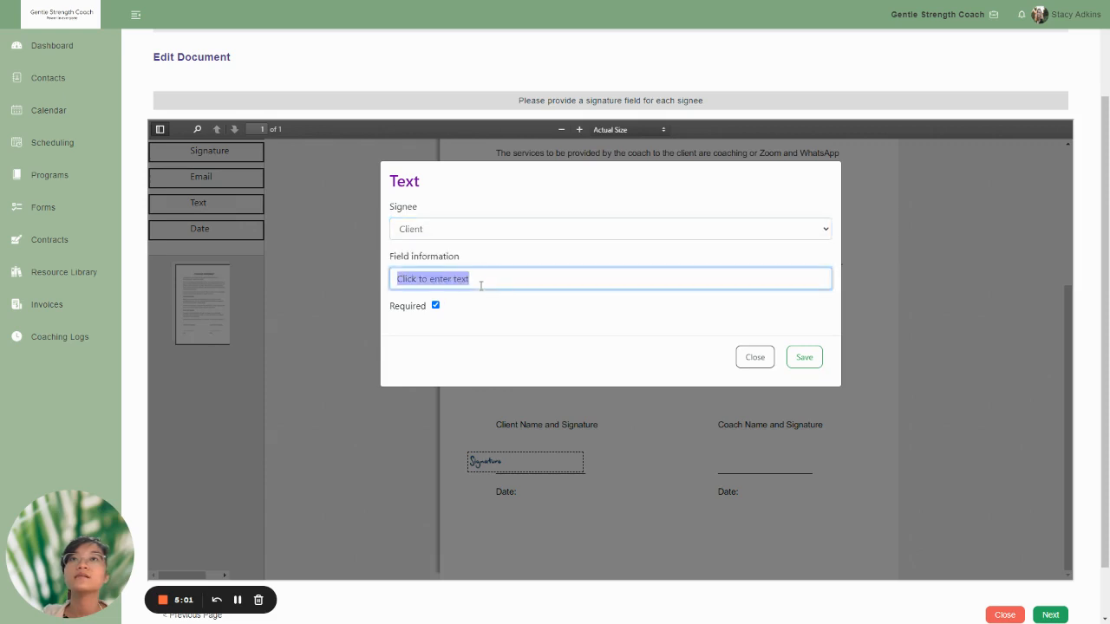
pyautogui.press('BackSpace')
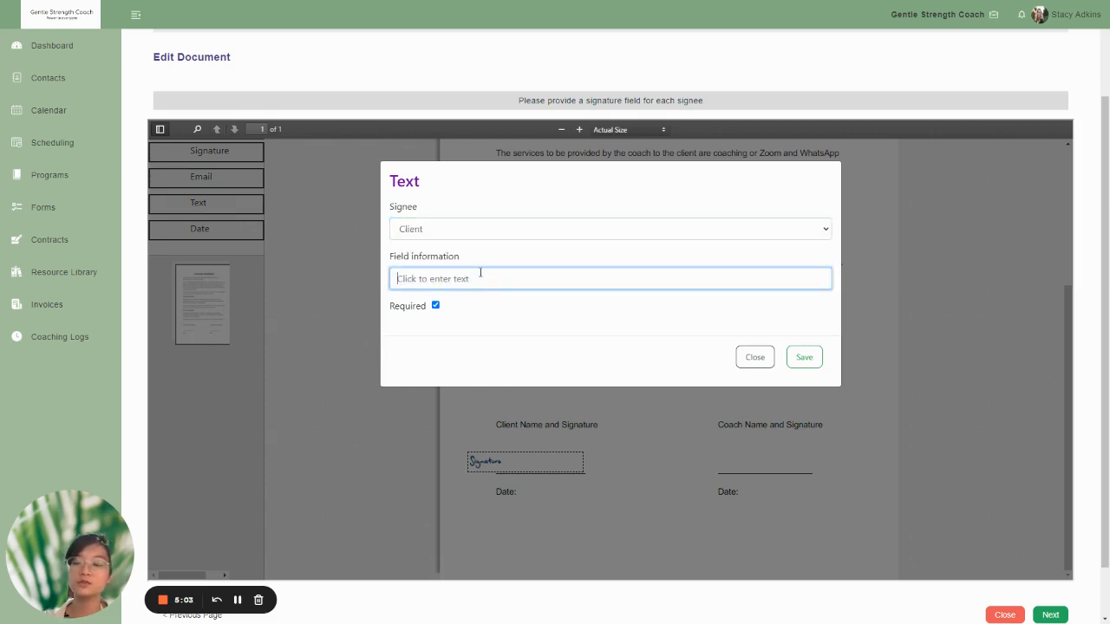
pyautogui.write('En')
pyautogui.press('BackSpace')
pyautogui.press('BackSpace')
pyautogui.write('En')
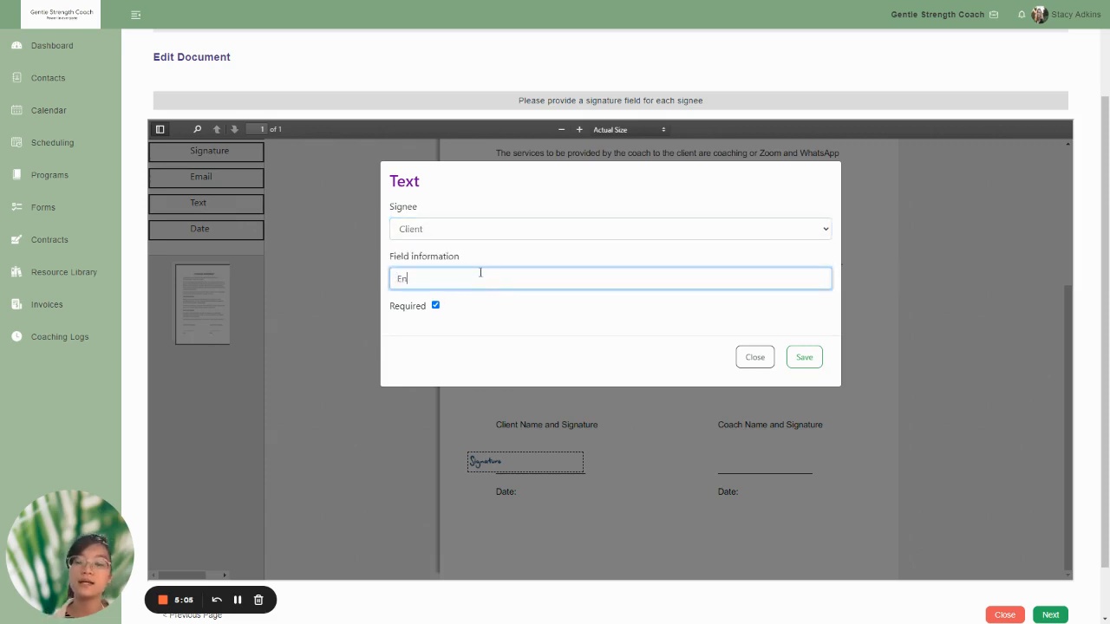
pyautogui.write('ter Name')
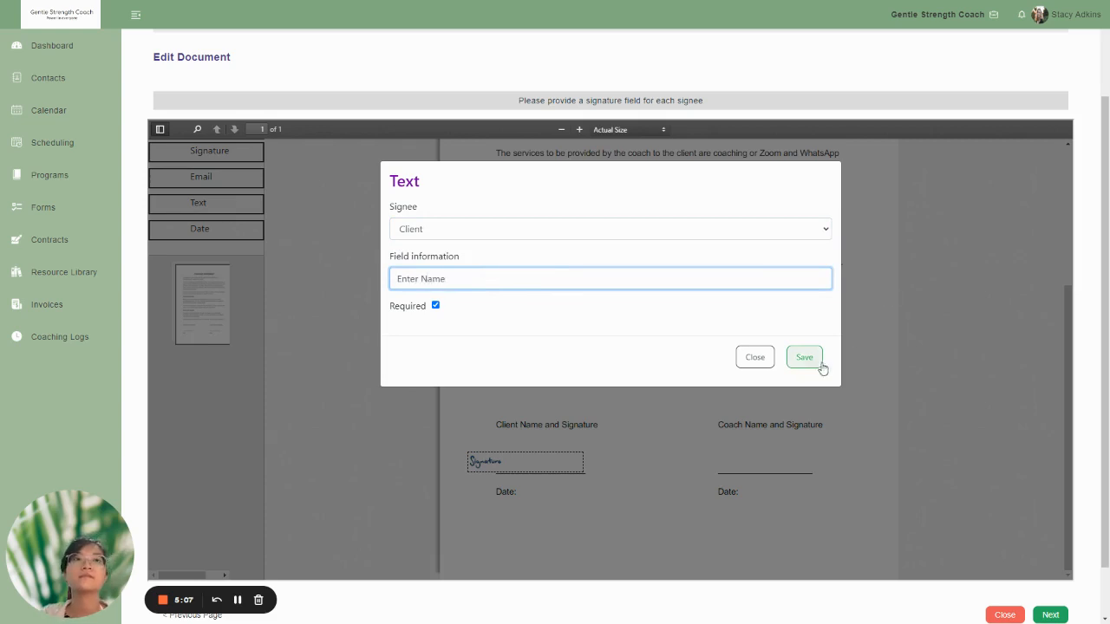
pyautogui.click(810, 359)
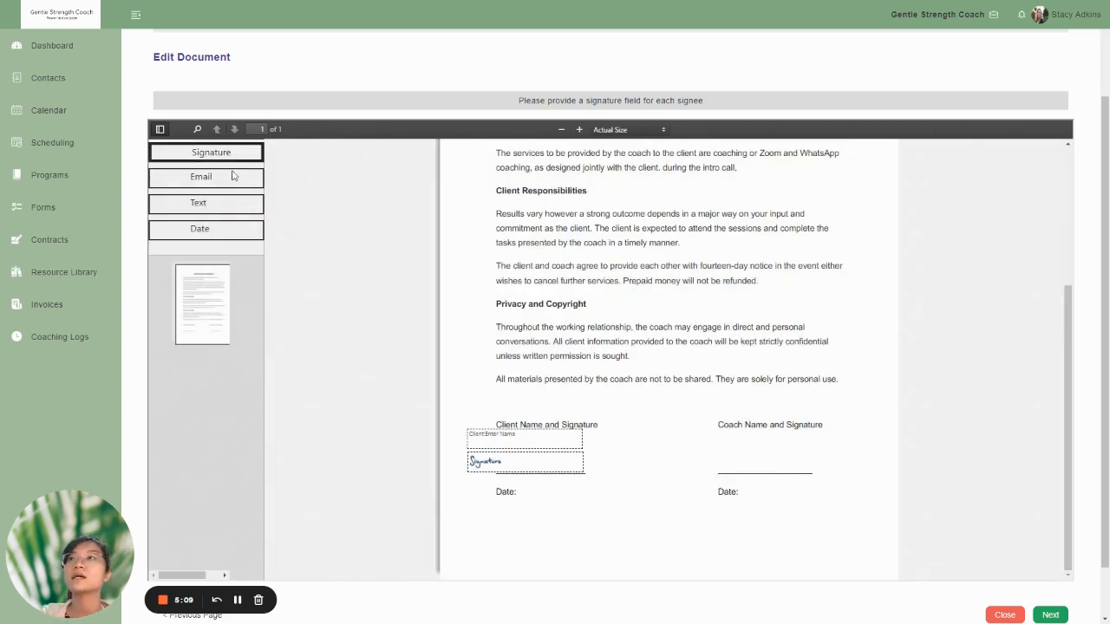
# - Place a required date field assigned to the client at the Date label under the client's signature line
pyautogui.moveTo(208, 230); pyautogui.dragTo(551, 495)
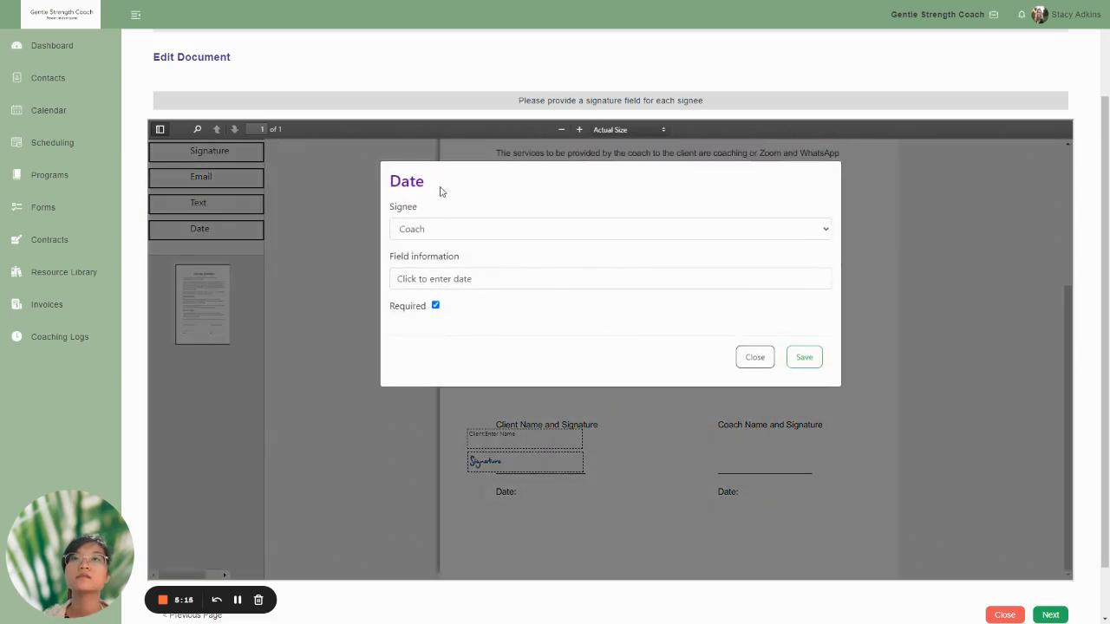
pyautogui.click(471, 230)
pyautogui.click(453, 259)
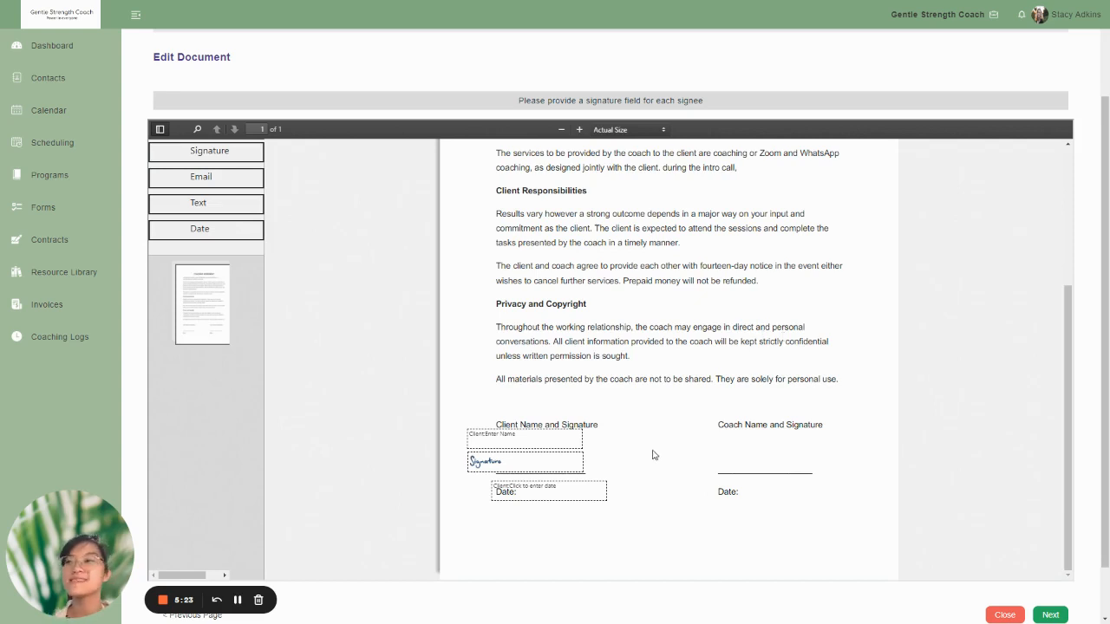
# - Delete the client's date field from the document
pyautogui.click(570, 497)
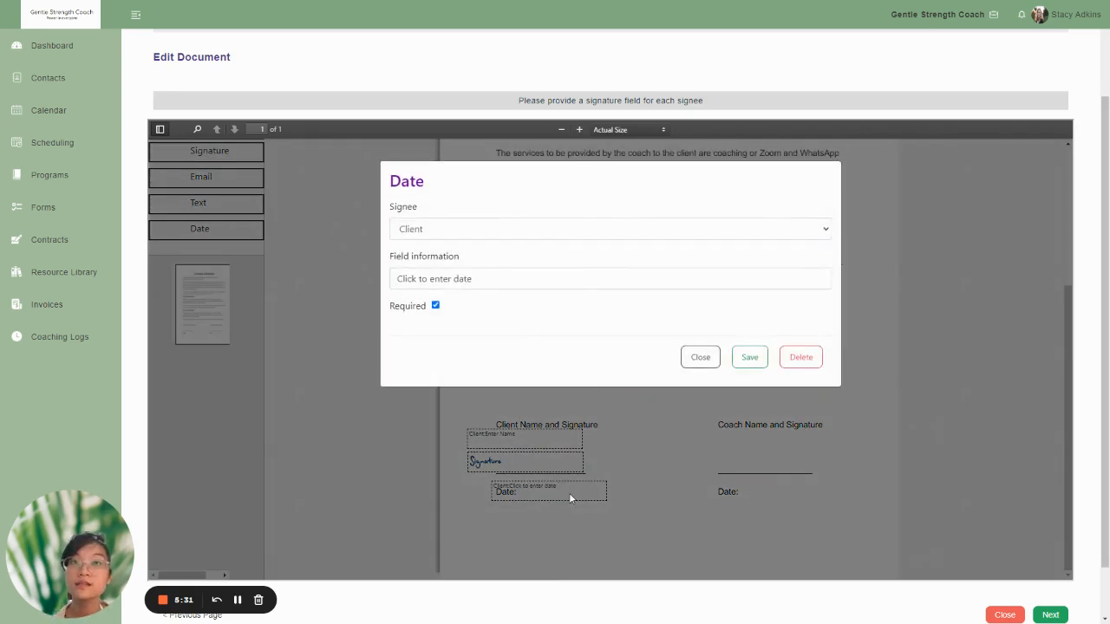
pyautogui.click(801, 358)
pyautogui.click(610, 55)
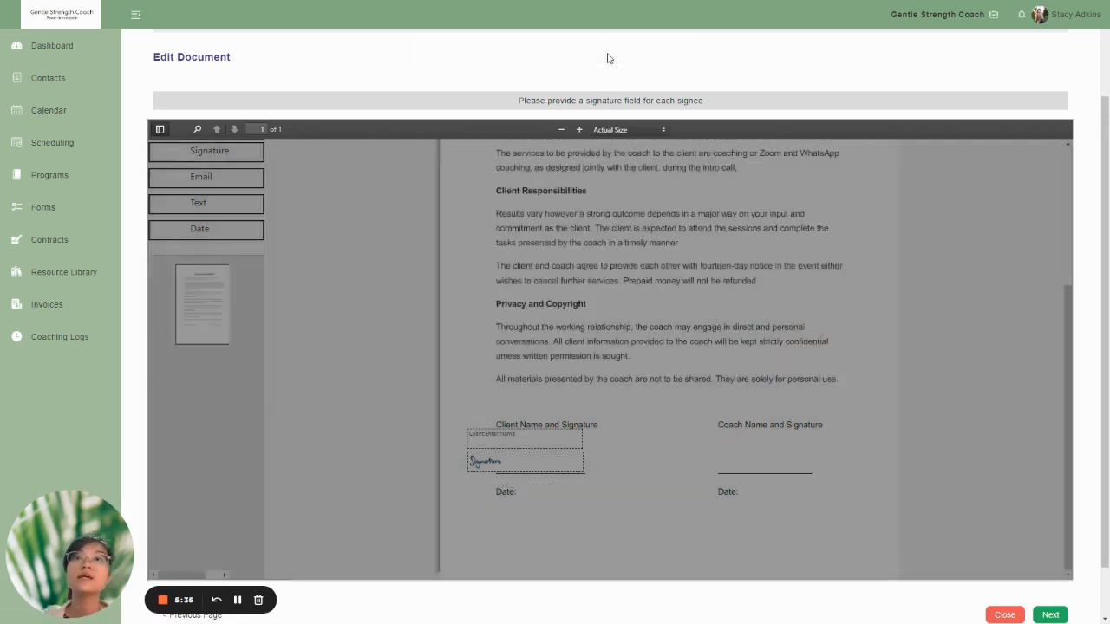
# - Change the client signature field's information to "Click to enter your signature New" and save it
pyautogui.click(537, 466)
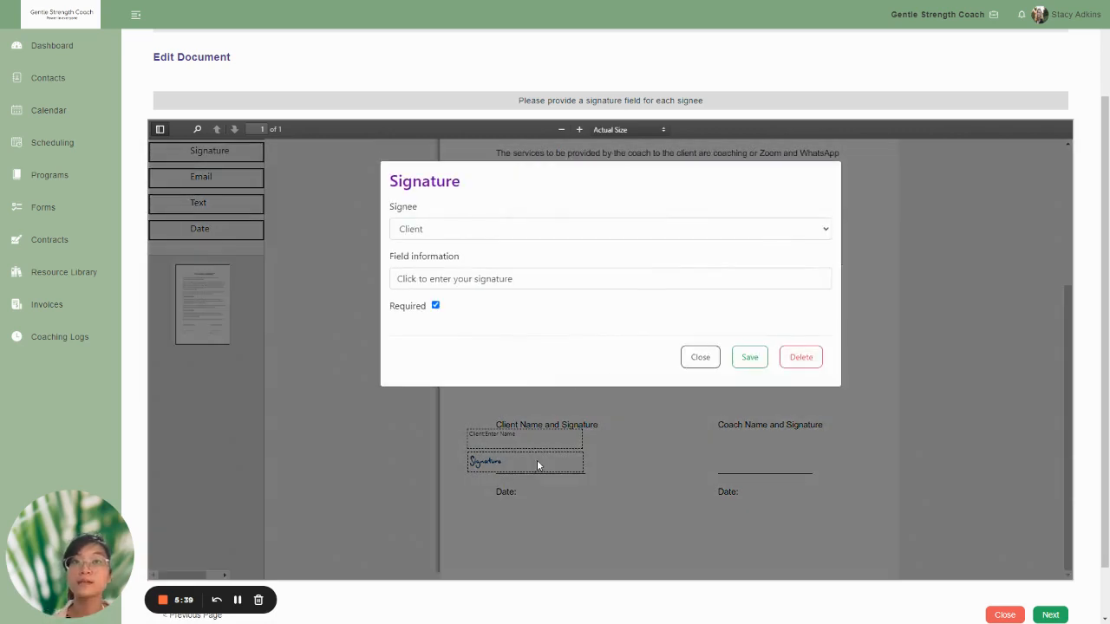
pyautogui.click(559, 284)
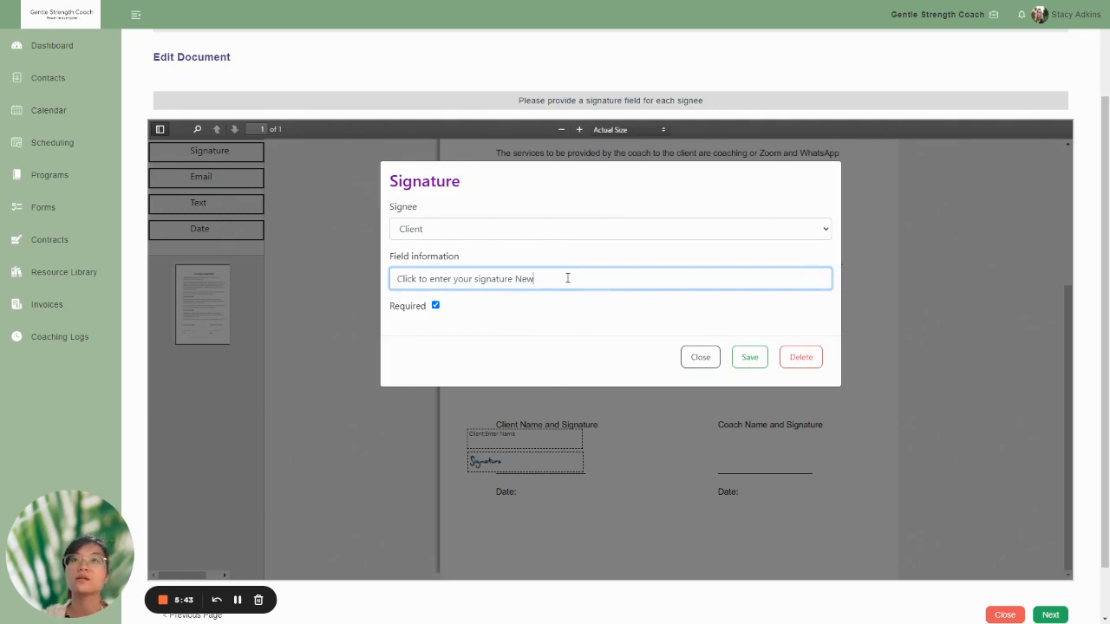
pyautogui.click(751, 364)
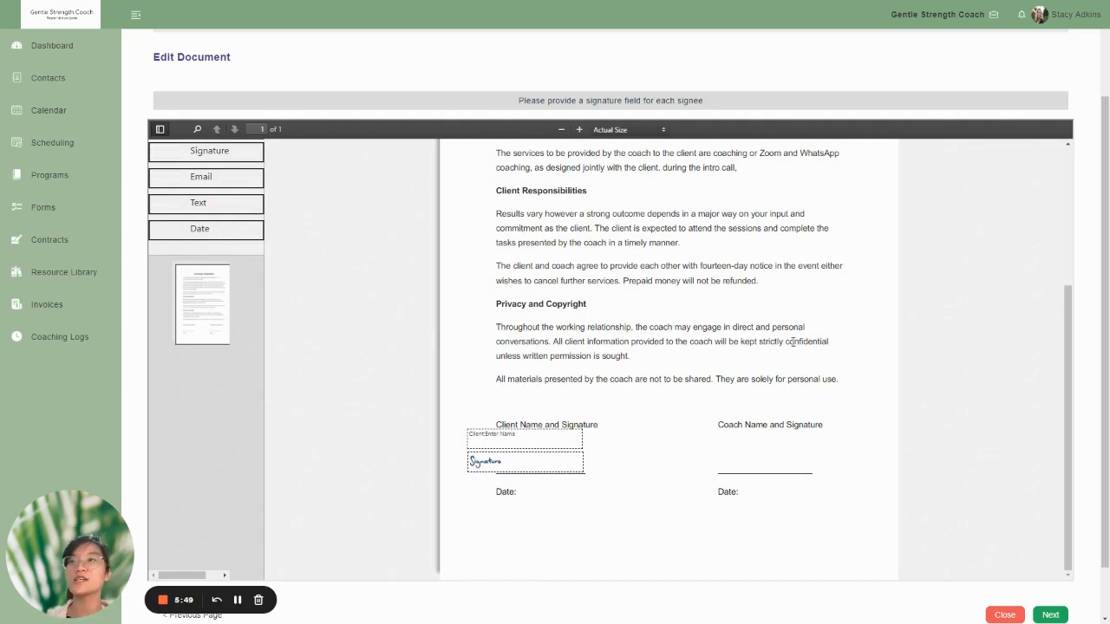
# - Place a required signature field assigned to the coach on the line under Coach Name and Signature, and continue to the preview
pyautogui.moveTo(232, 150)
pyautogui.mouseDown()
pyautogui.moveTo(688, 359)
pyautogui.moveTo(758, 459)
pyautogui.moveTo(775, 460)
pyautogui.mouseUp()
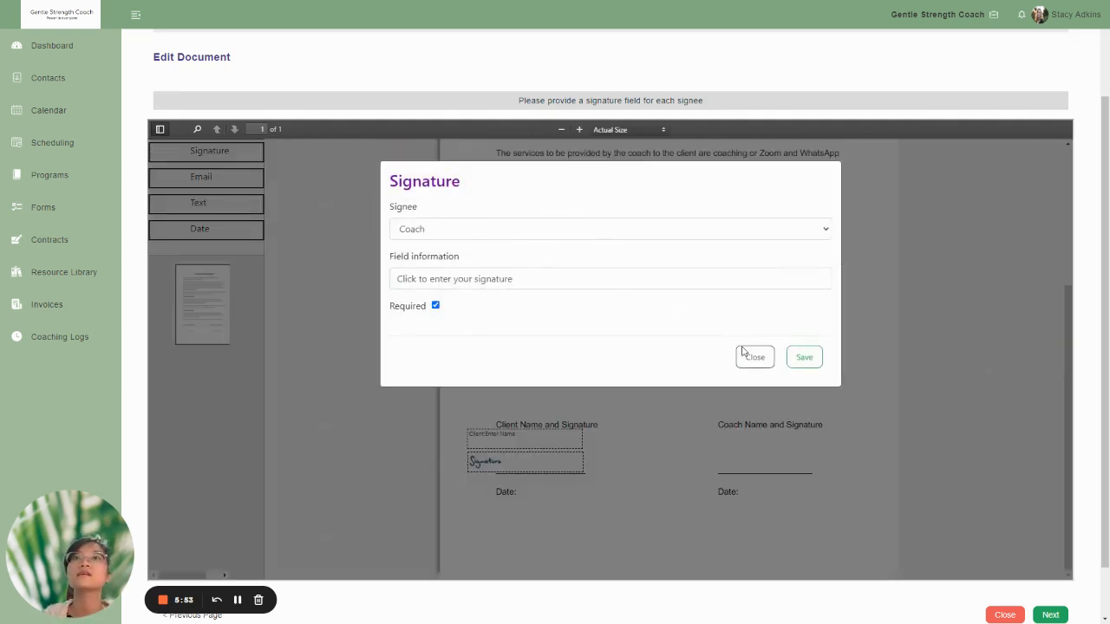
pyautogui.click(750, 357)
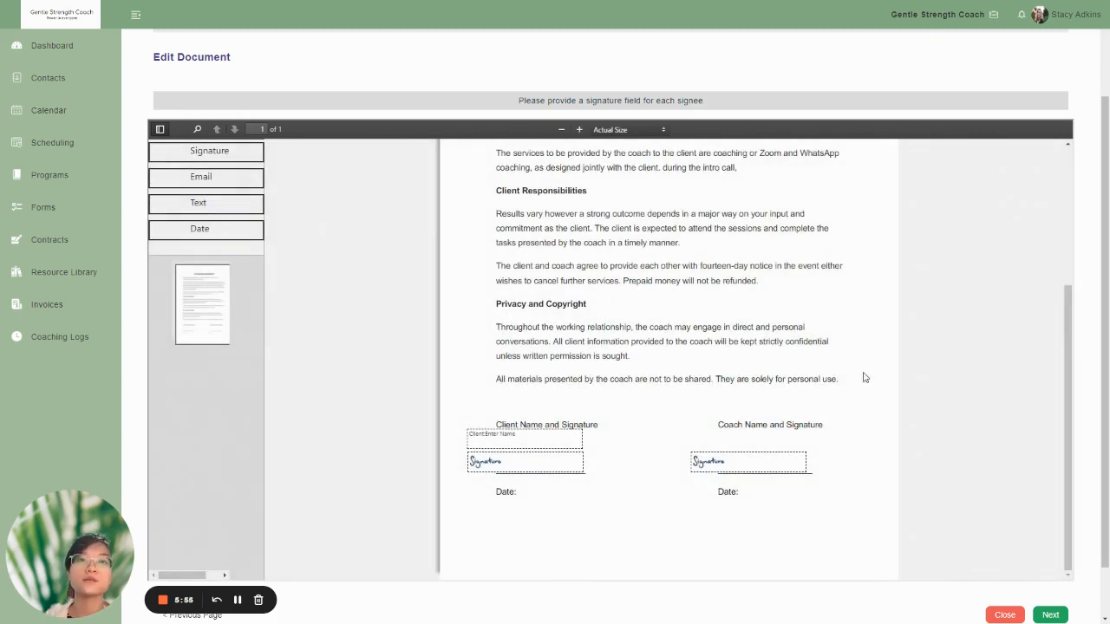
pyautogui.scroll(-1, 894, 425)
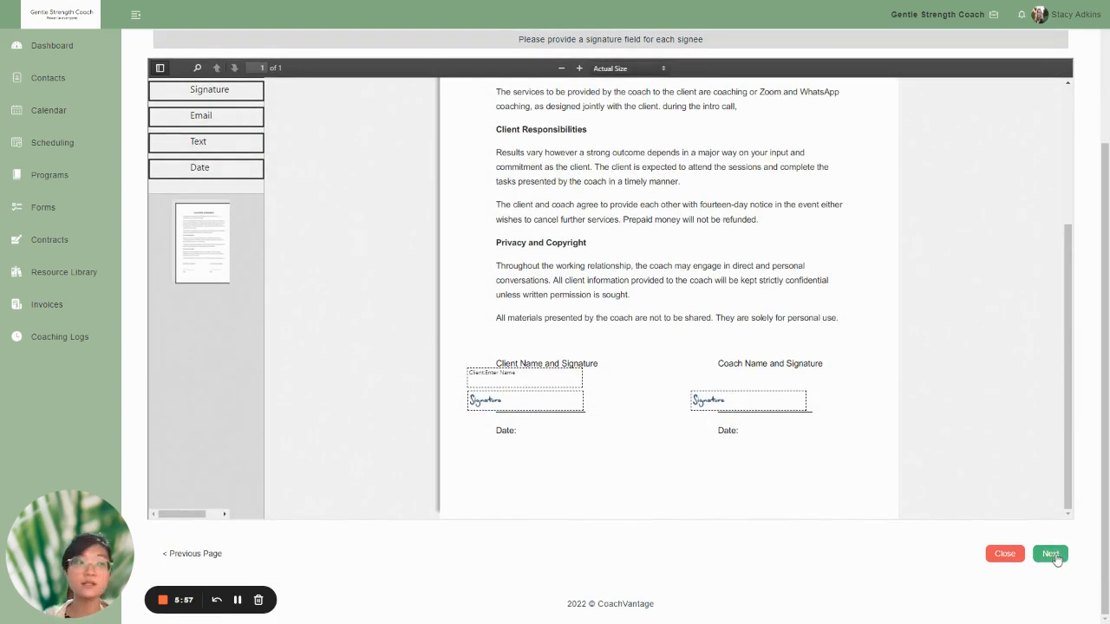
pyautogui.click(1050, 554)
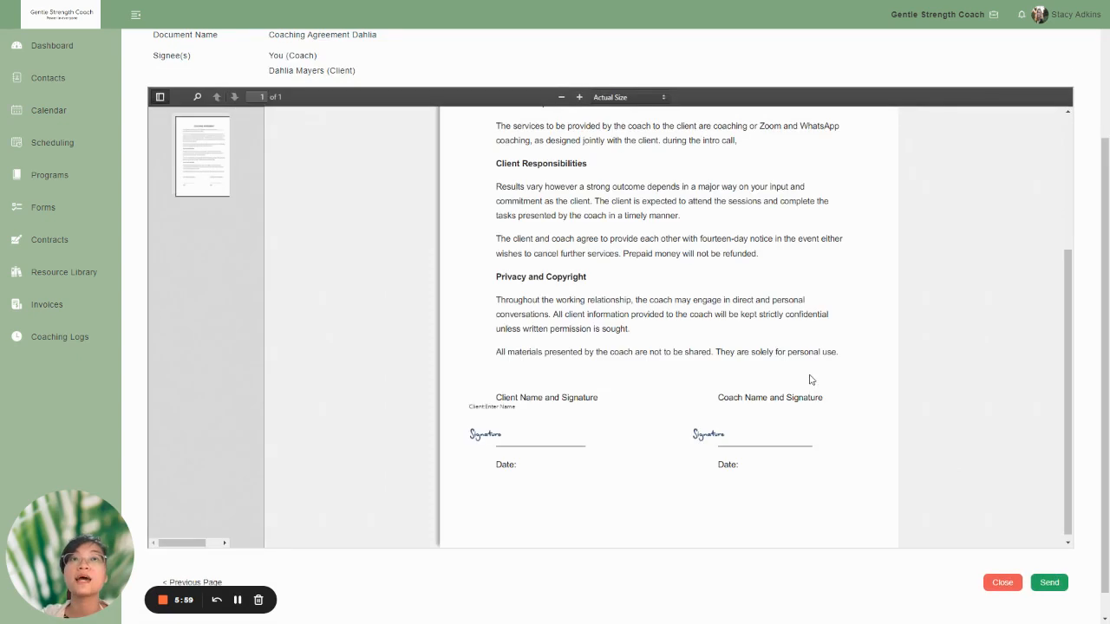
# - Send the previewed contract to the client for signature, confirm the sending, and close the final notice
pyautogui.scroll(8, 843, 371)
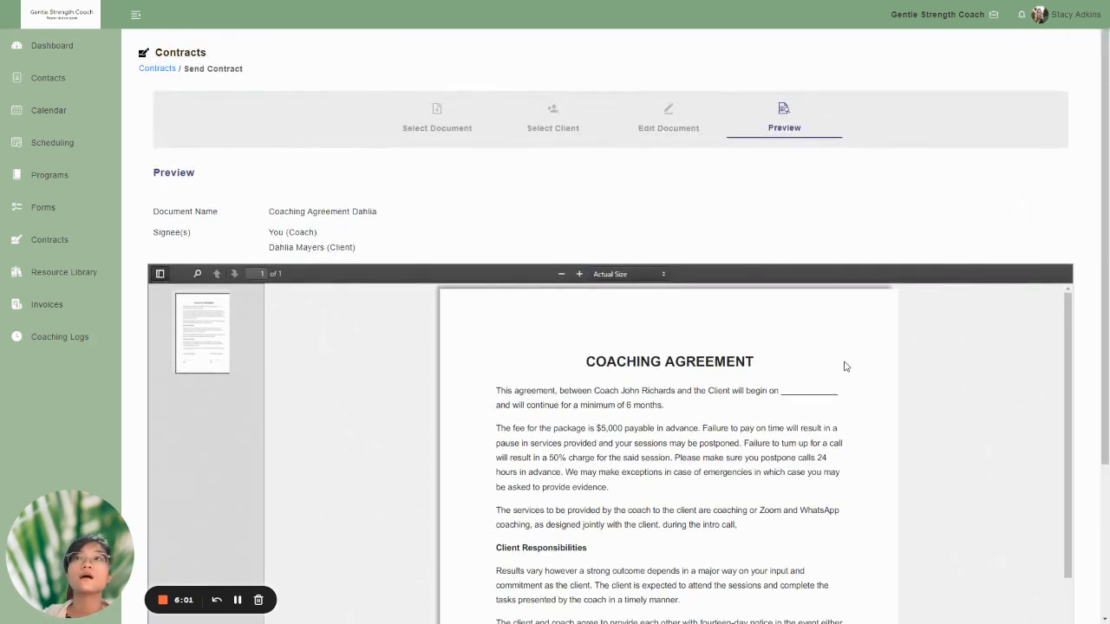
pyautogui.scroll(-3, 845, 367)
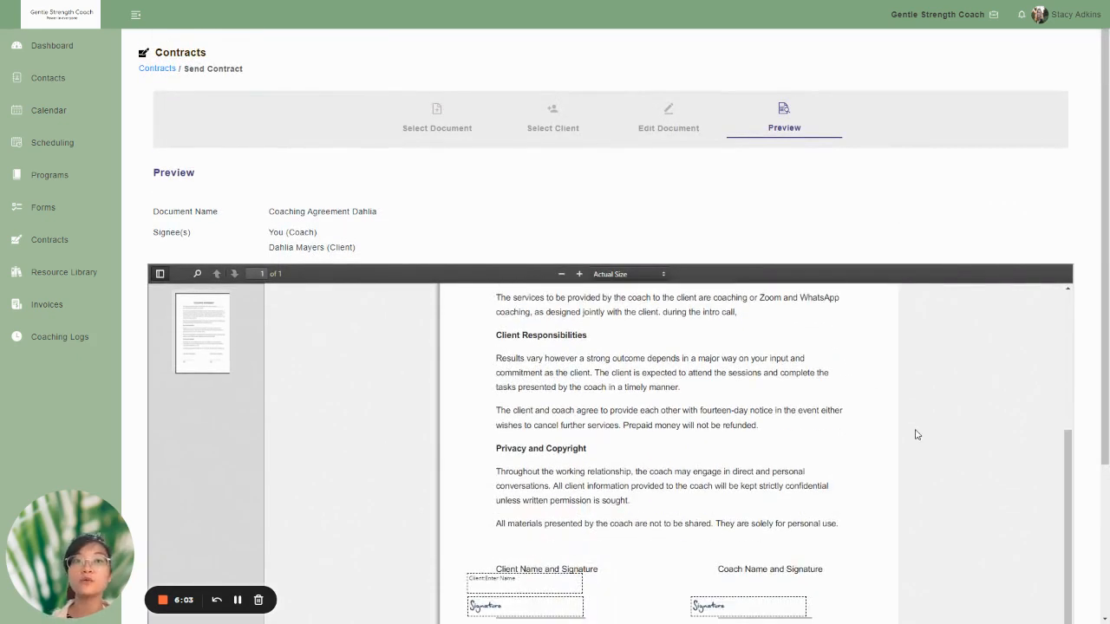
pyautogui.scroll(-3, 919, 429)
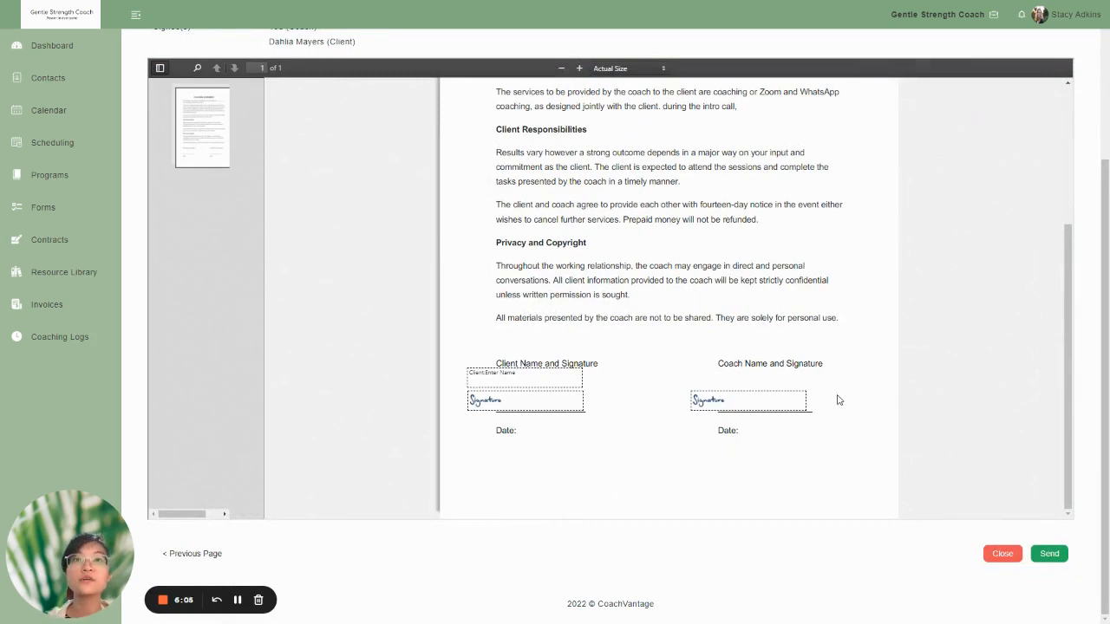
pyautogui.scroll(1, 838, 398)
pyautogui.scroll(2, 837, 397)
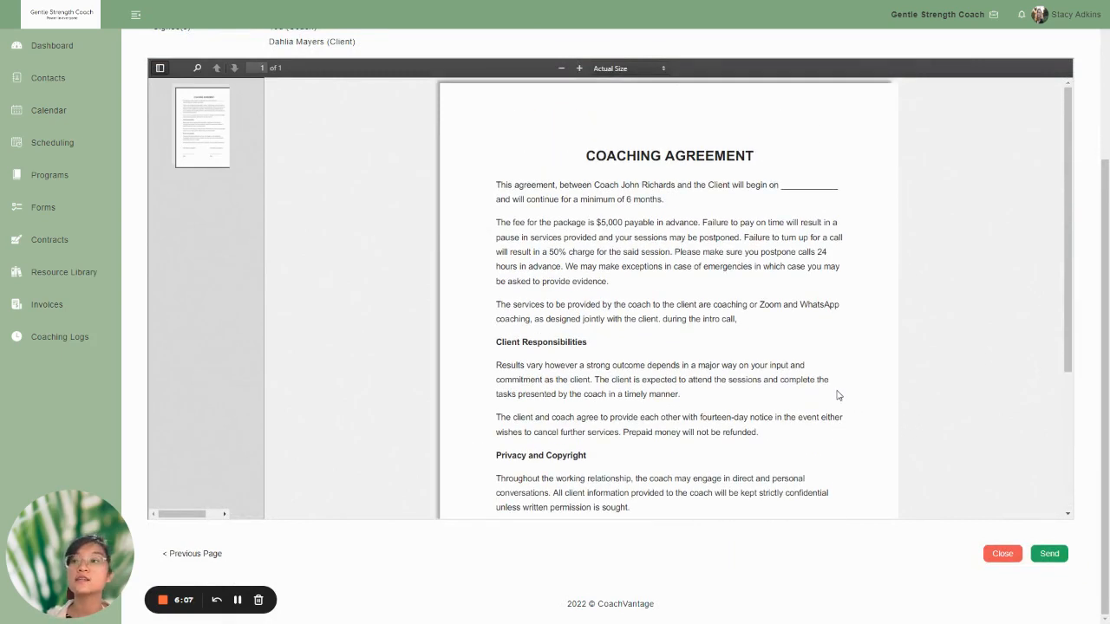
pyautogui.scroll(-2, 838, 395)
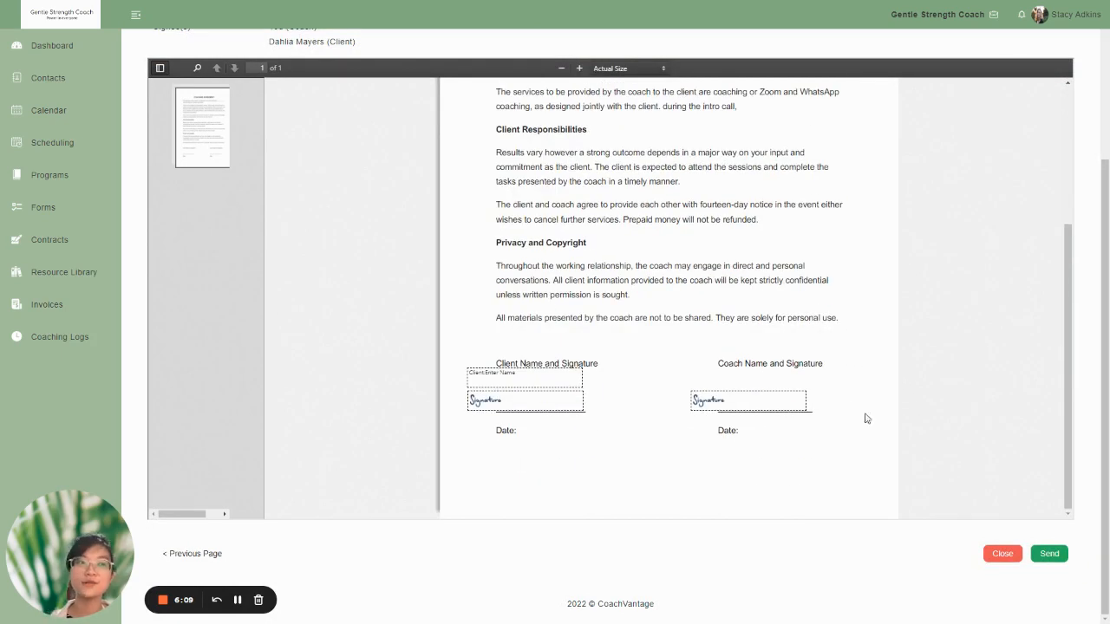
pyautogui.click(1047, 554)
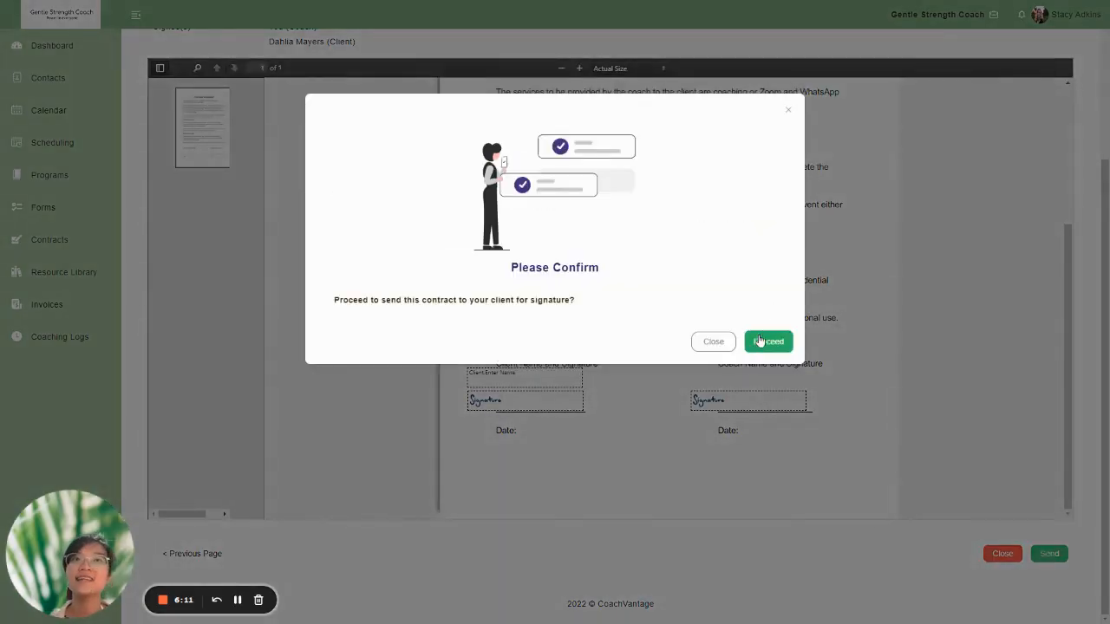
pyautogui.click(754, 340)
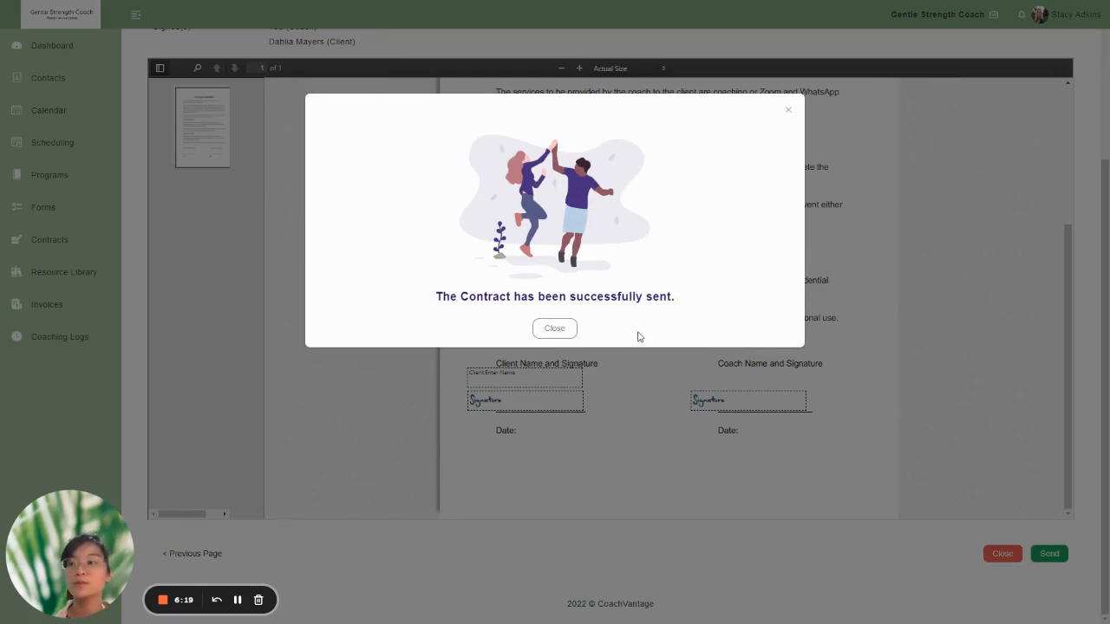
pyautogui.click(556, 330)
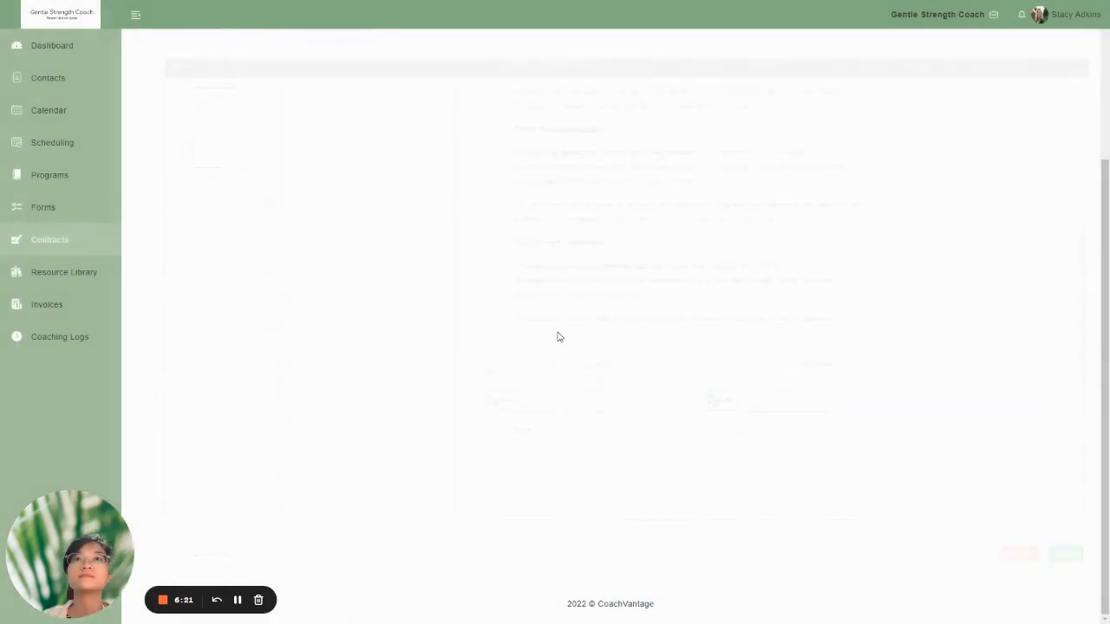